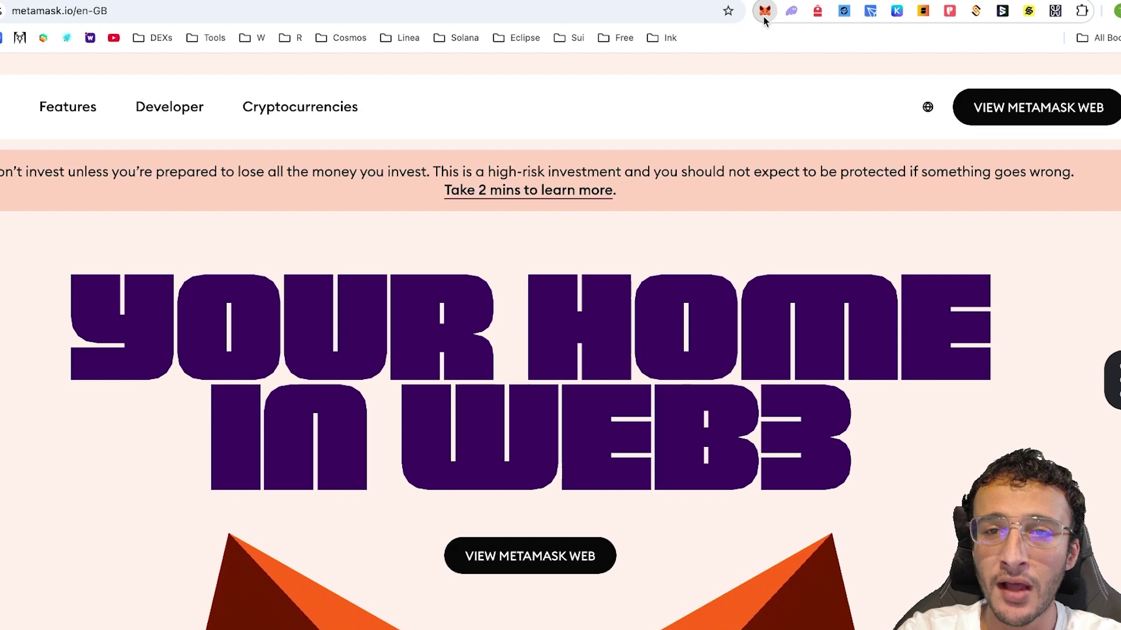
# Open the MetaMask popup and try selecting Solana from the network list.
pyautogui.click(772, 10)
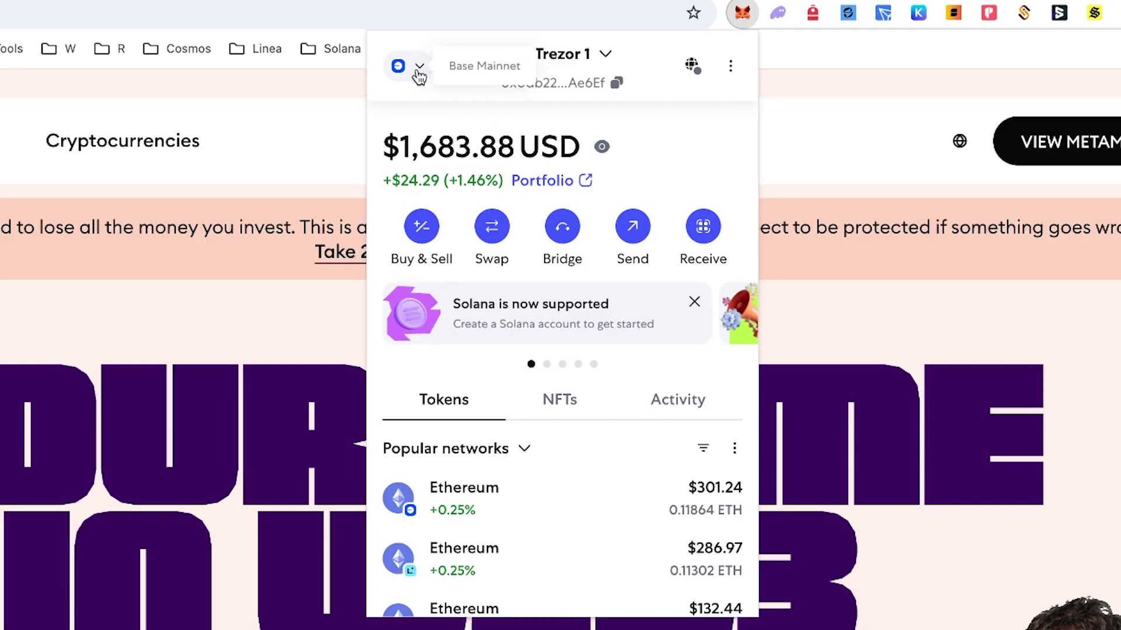
pyautogui.click(418, 67)
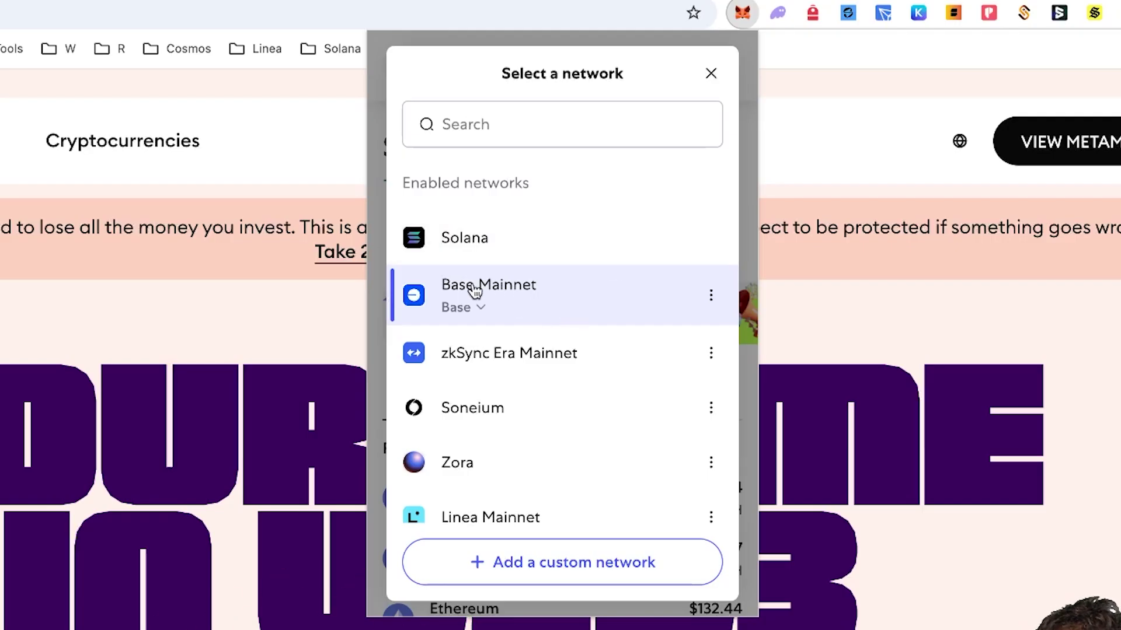
pyautogui.click(506, 239)
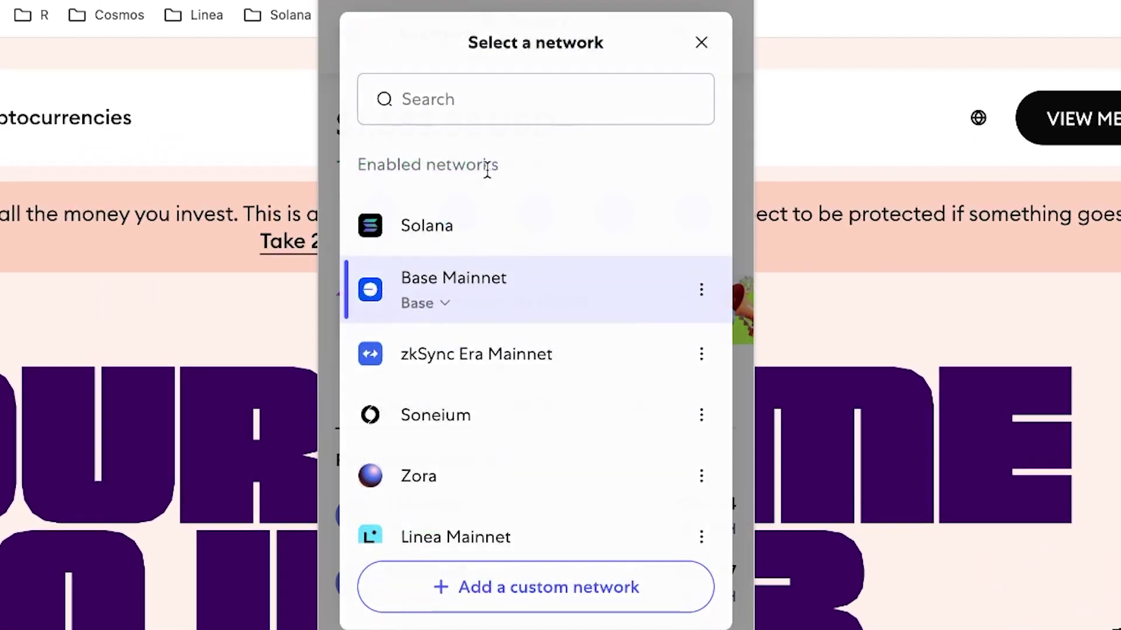
pyautogui.scroll(-4, 560, 306)
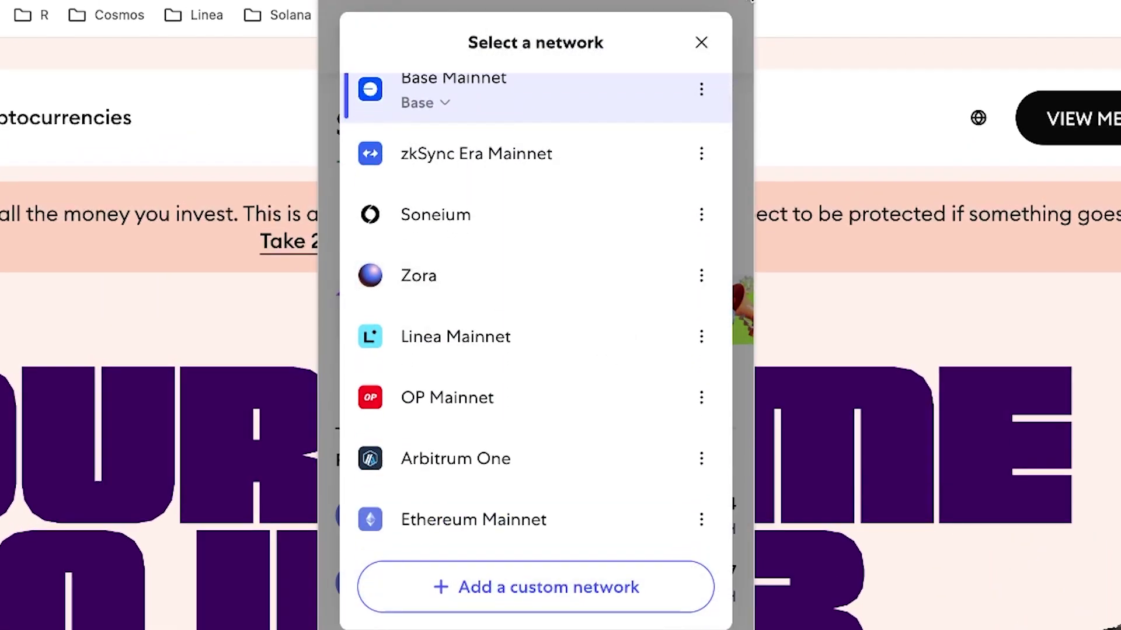
pyautogui.click(699, 43)
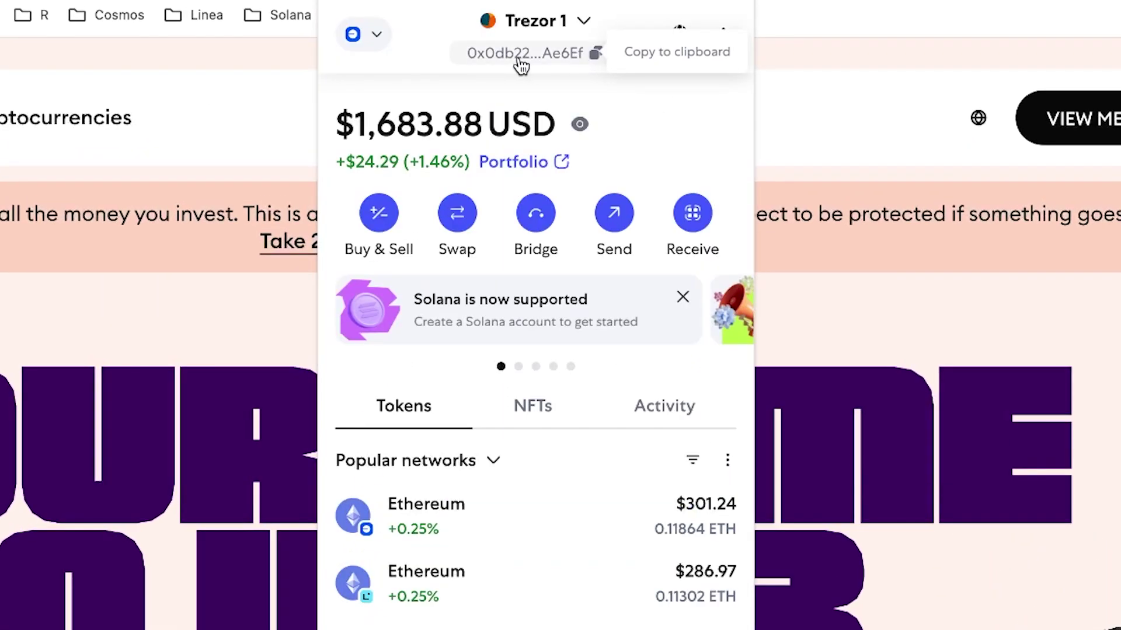
# Copy the current account address, then choose Solana again from the network list.
pyautogui.click(544, 63)
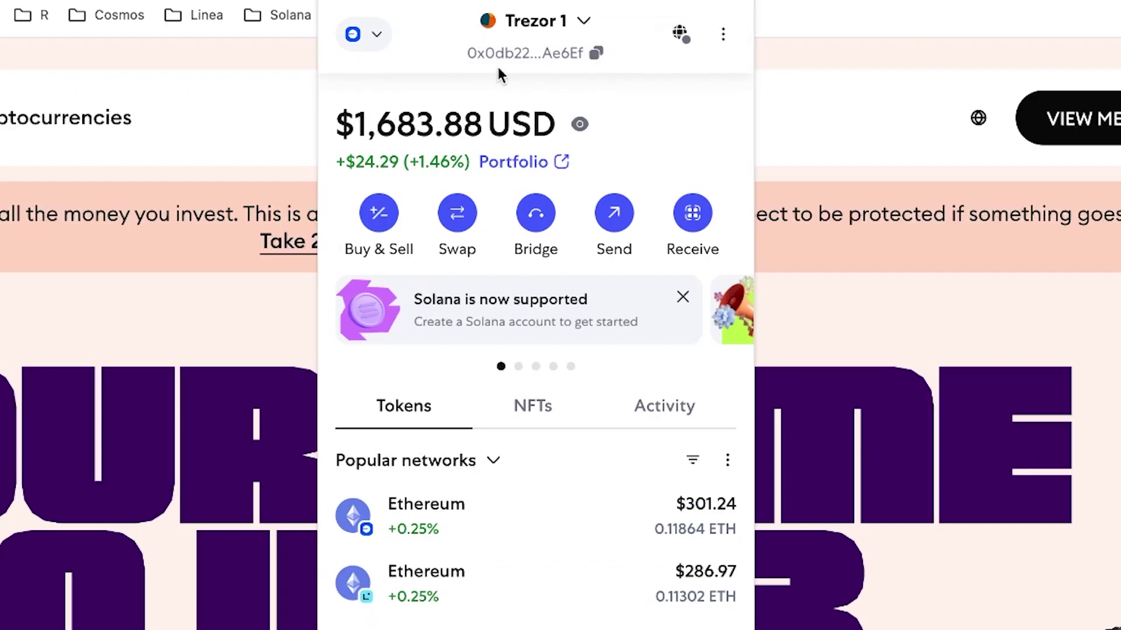
pyautogui.click(368, 37)
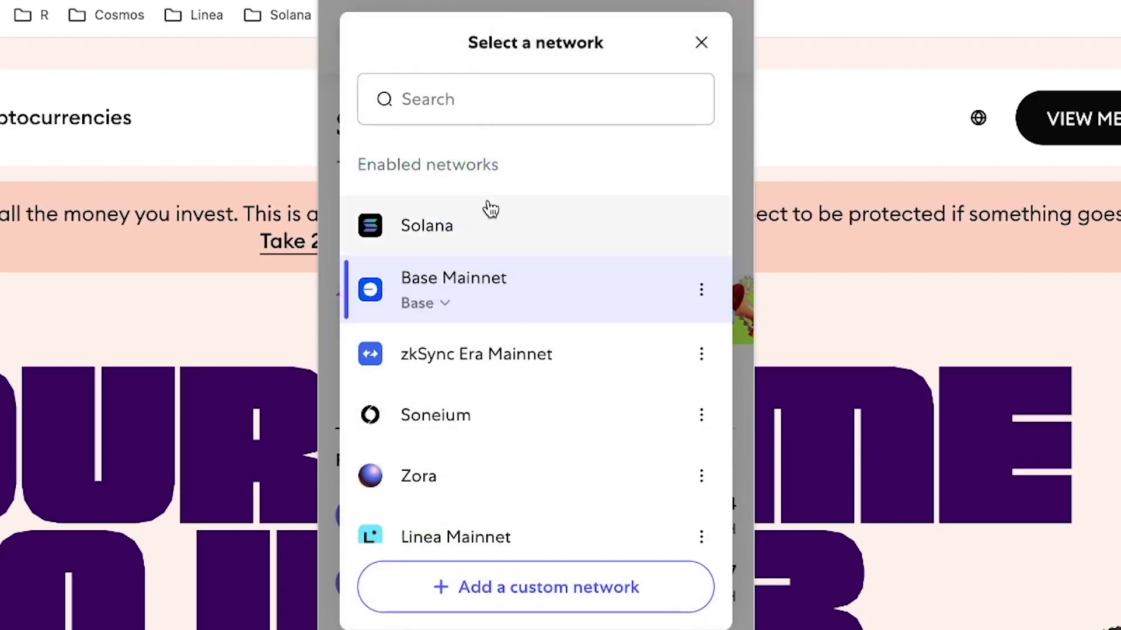
pyautogui.click(488, 230)
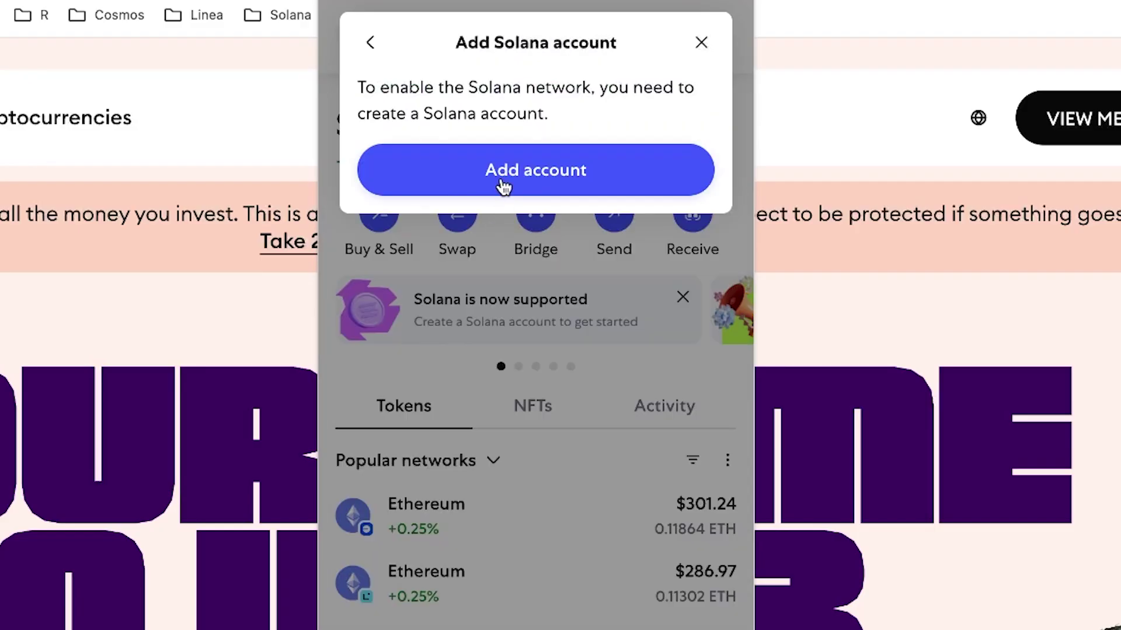
# Create the new Solana account, entering a name for it.
pyautogui.click(566, 175)
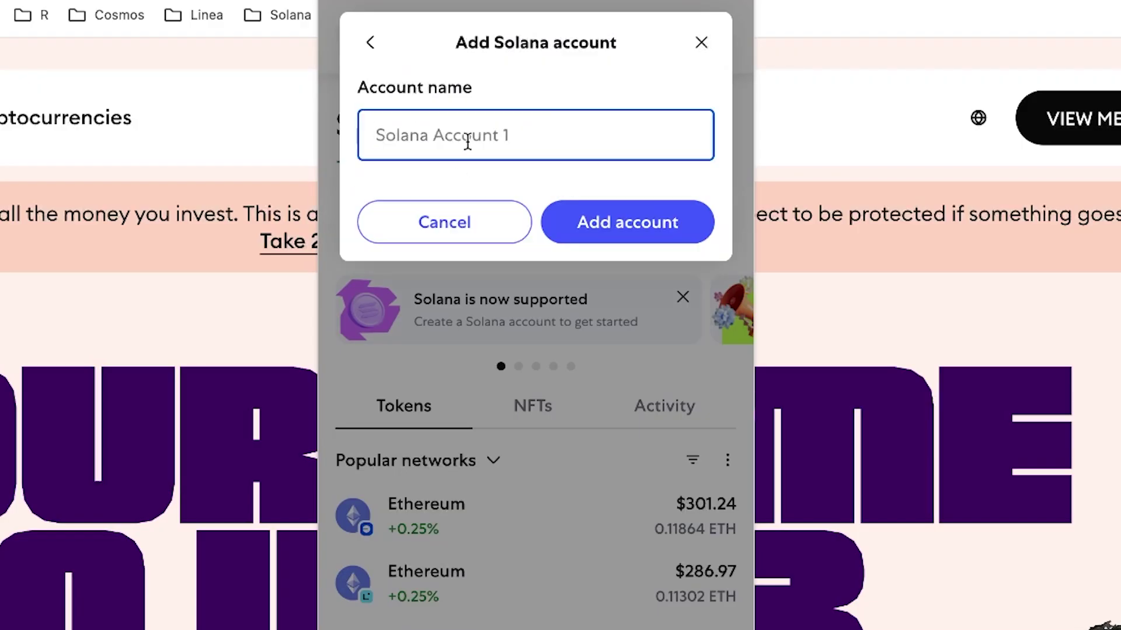
pyautogui.write('Thr')
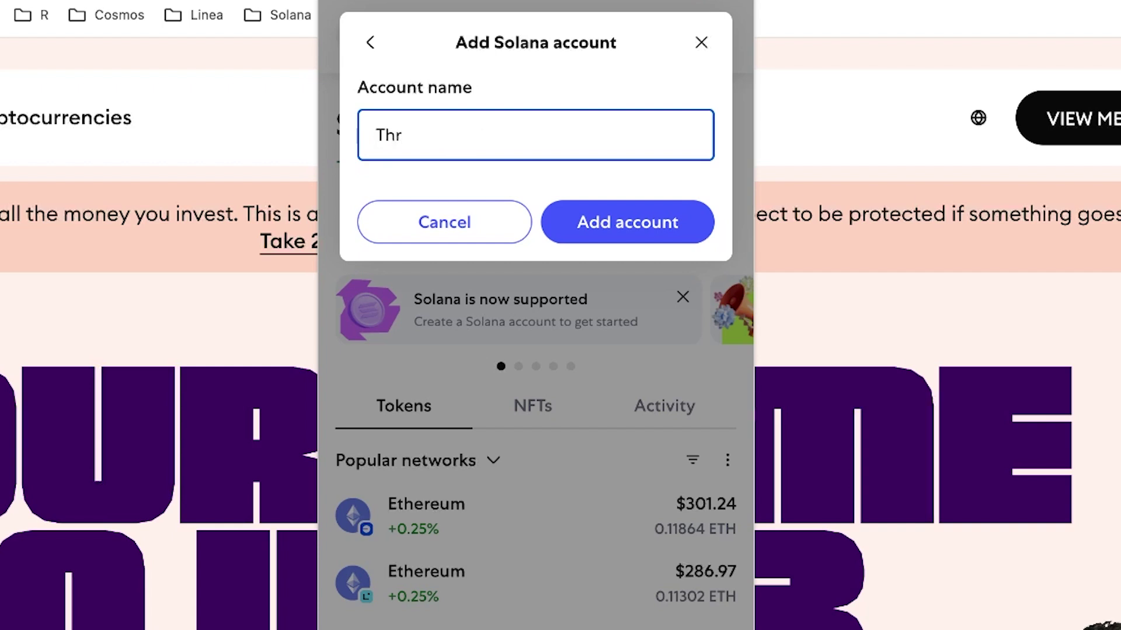
pyautogui.press('BackSpace')
pyautogui.write('eo')
pyautogui.press('Return')
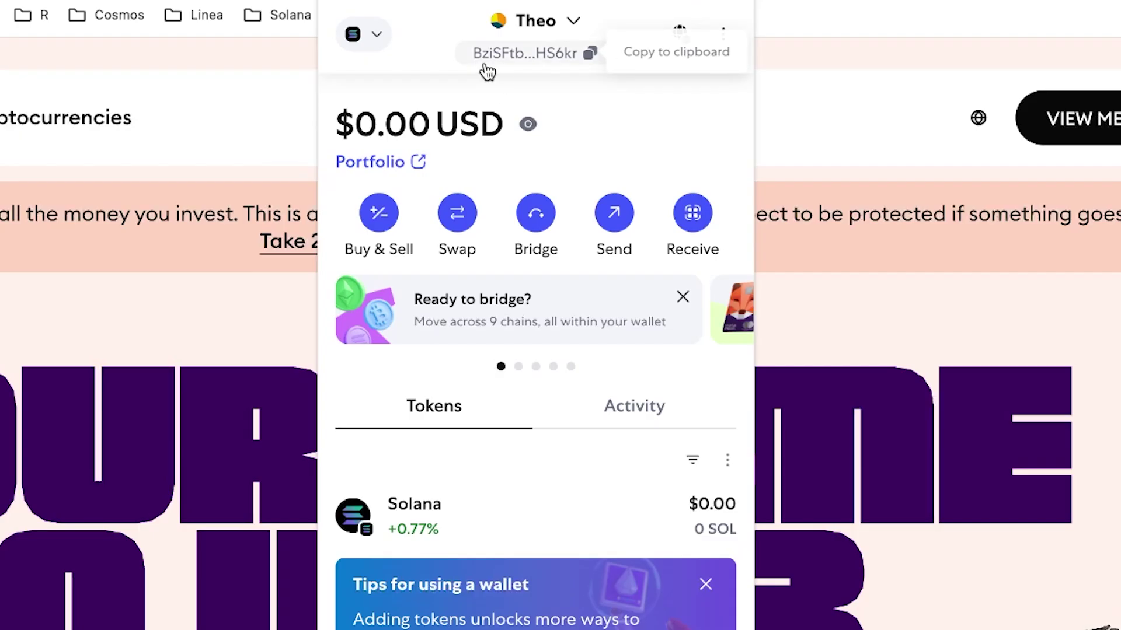
# Switch to Base Mainnet and back to make the new Solana account active.
pyautogui.click(365, 35)
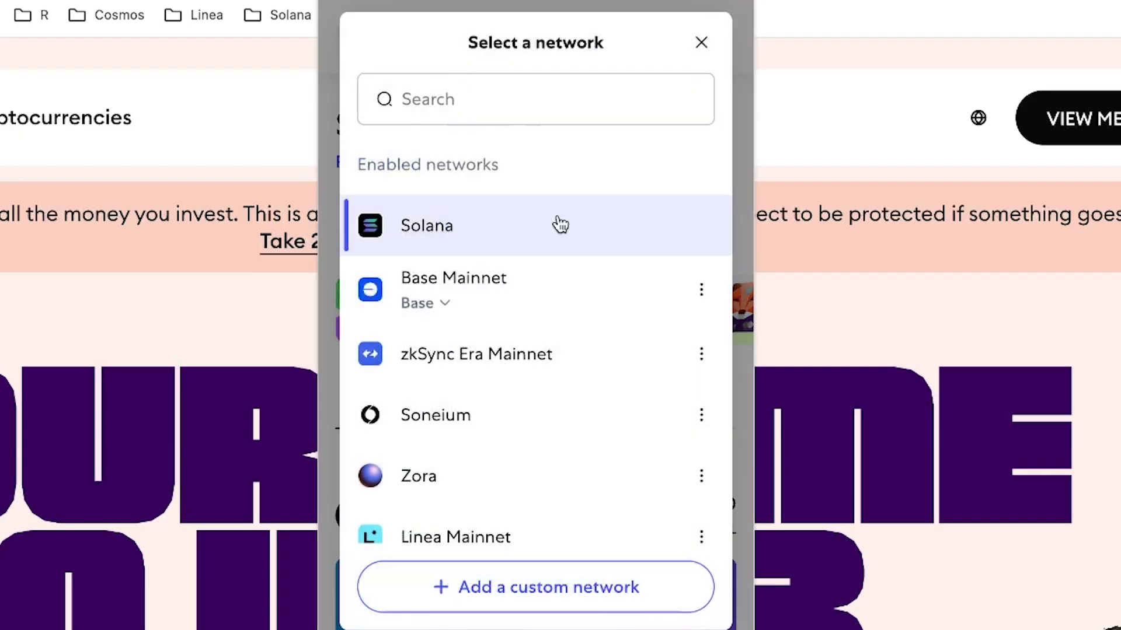
pyautogui.click(564, 276)
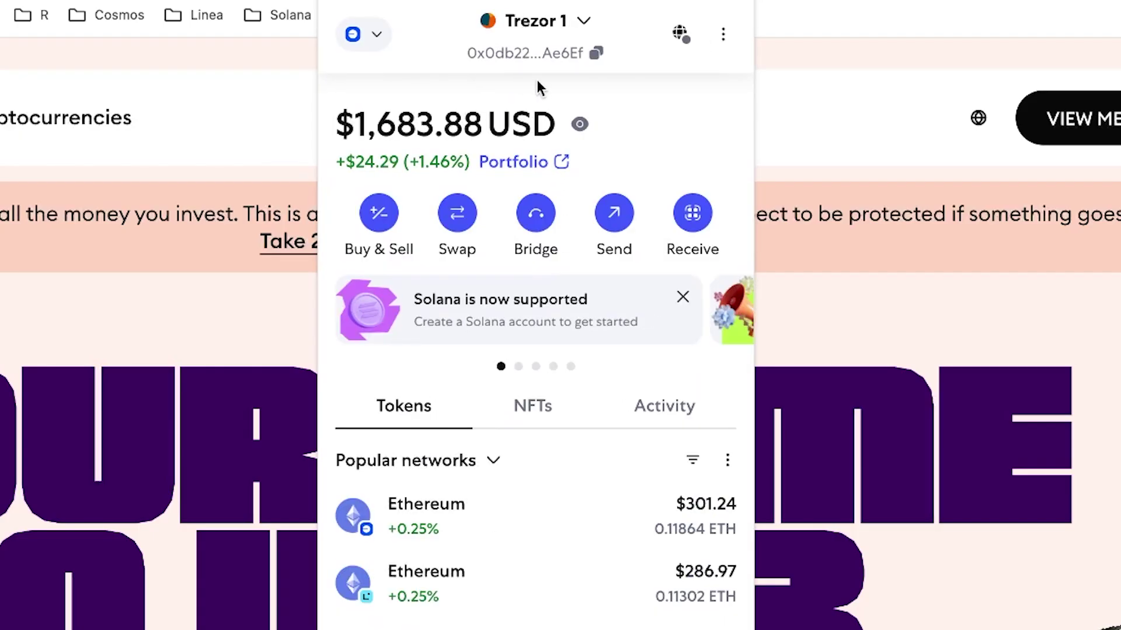
pyautogui.click(362, 34)
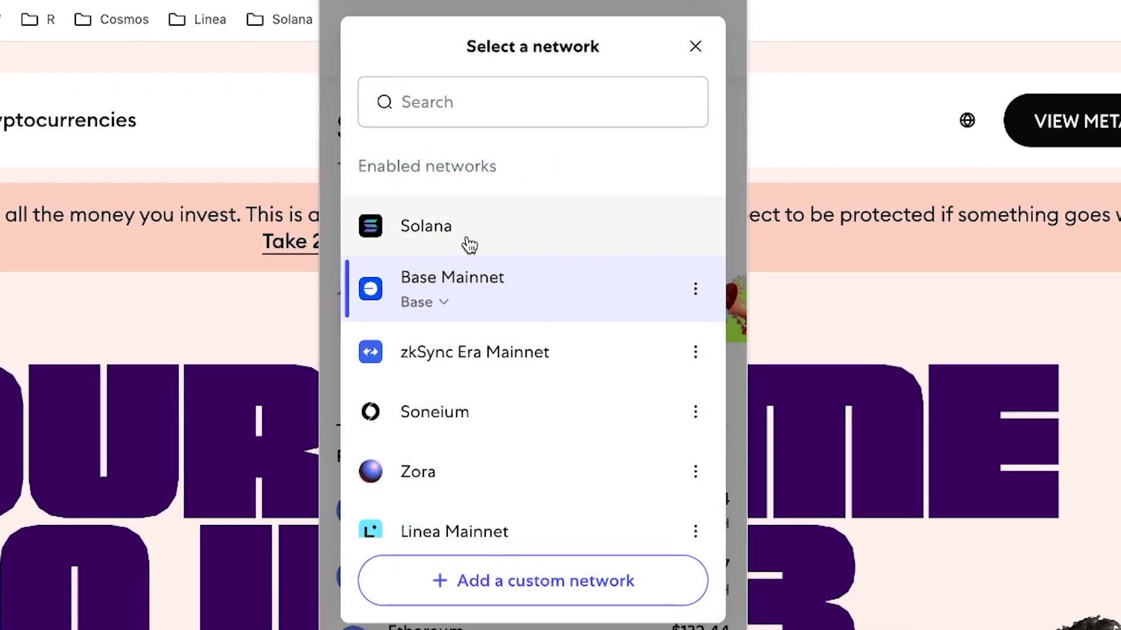
pyautogui.click(470, 245)
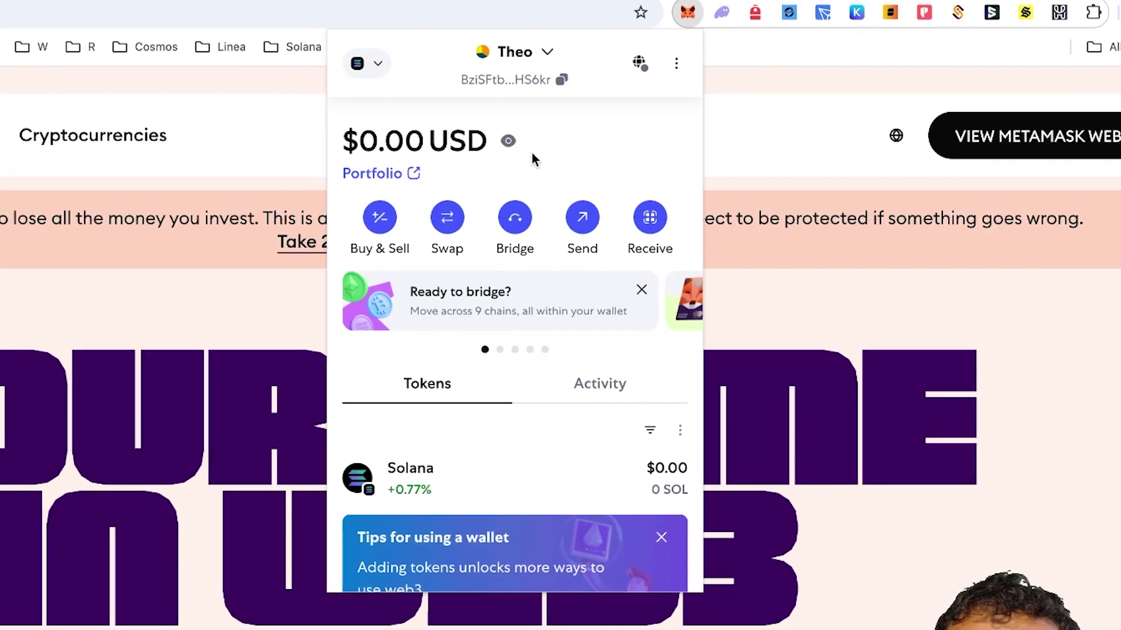
pyautogui.scroll(-2, 660, 178)
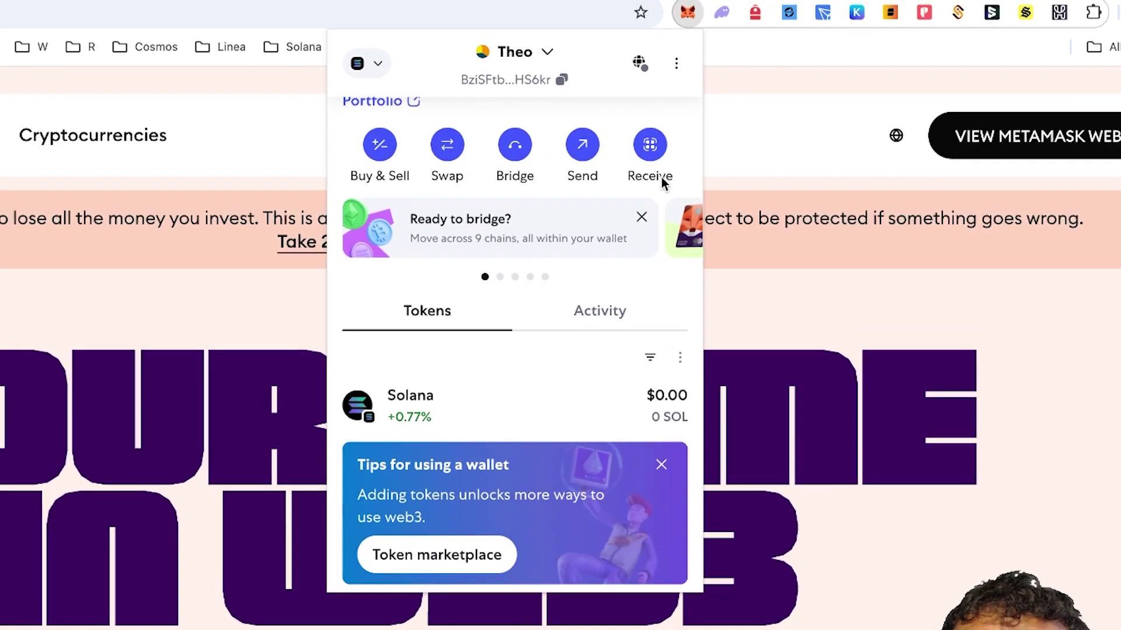
pyautogui.scroll(2, 662, 183)
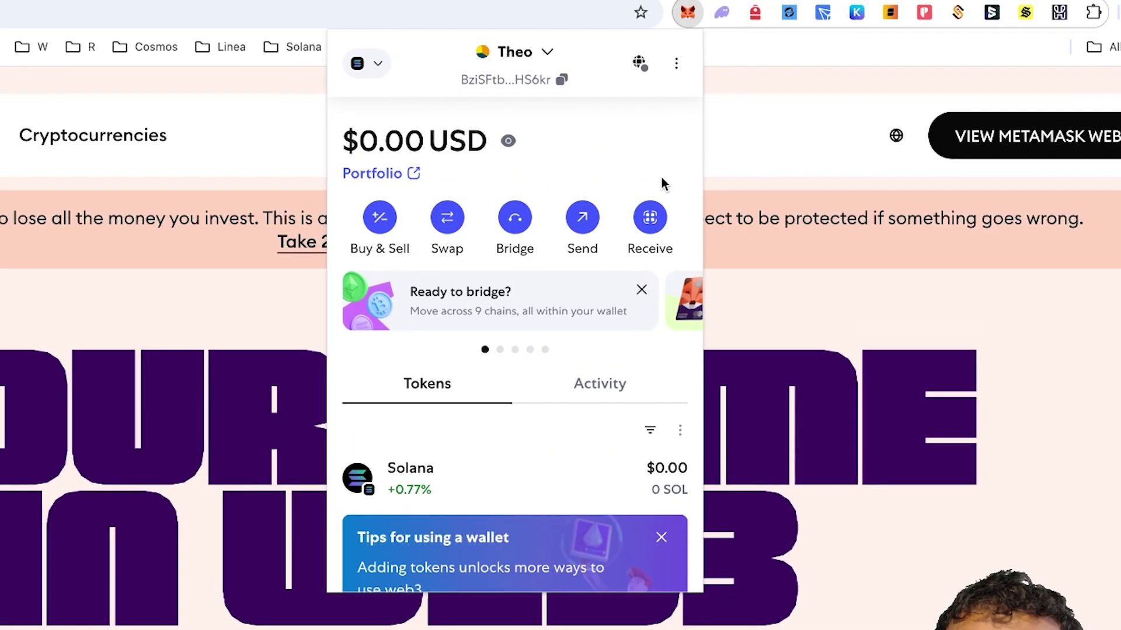
# Expand the Solana wallet into a full-page tab from the account options menu.
pyautogui.click(677, 65)
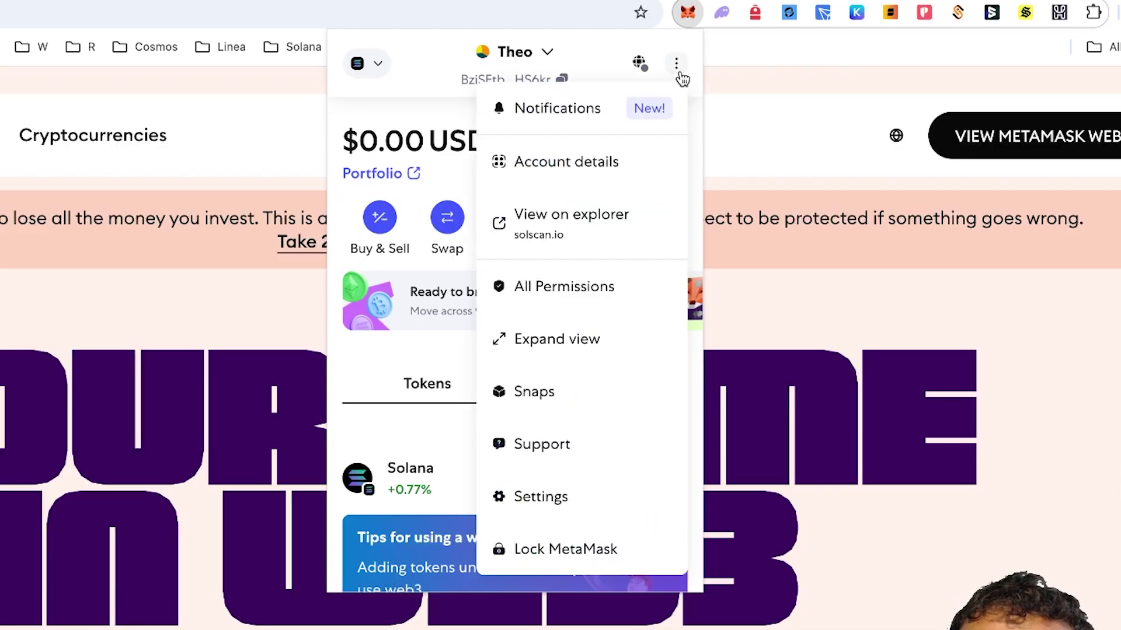
pyautogui.click(584, 339)
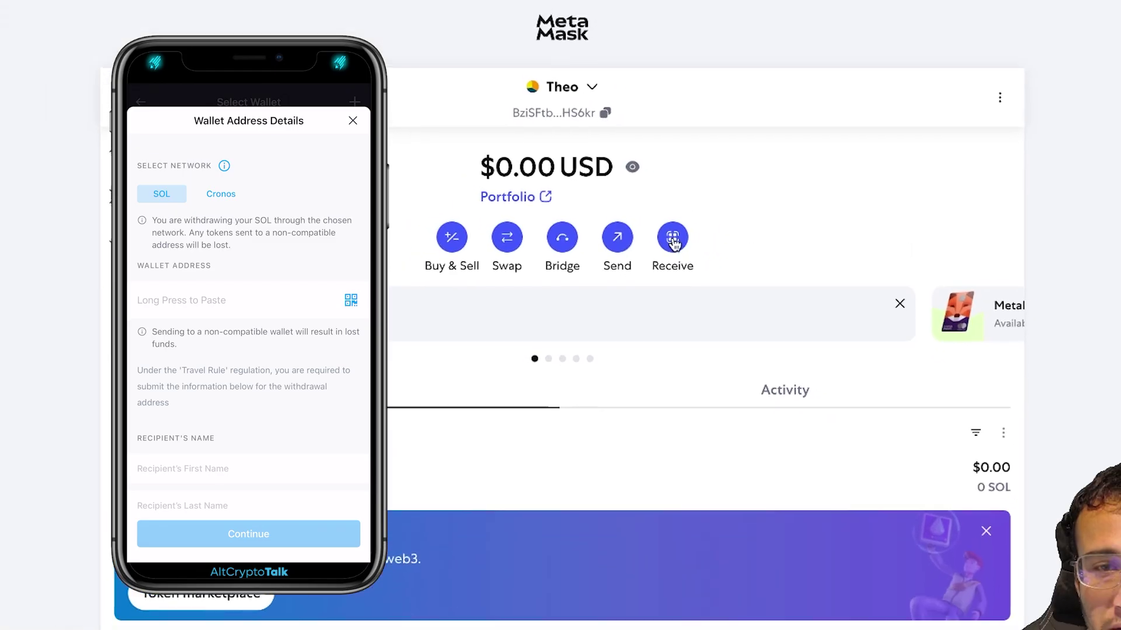
# Show the Solana account's receive QR code and address.
pyautogui.click(672, 241)
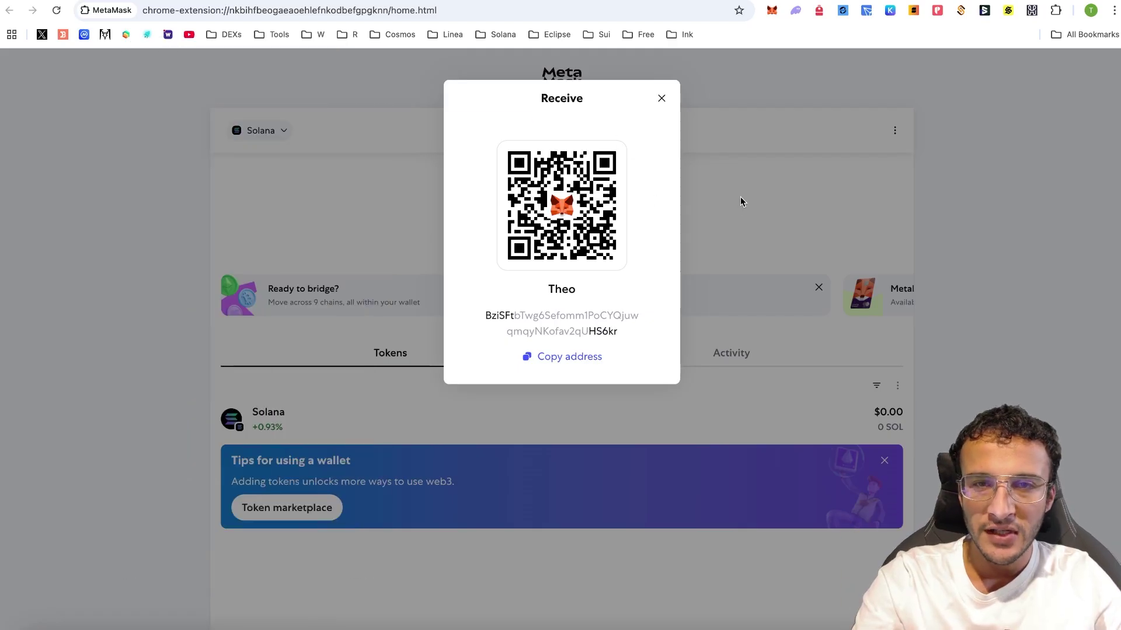
# Close the Receive dialog, reload the extension and reopen the popup to see $26.60.
pyautogui.click(741, 198)
pyautogui.click(54, 11)
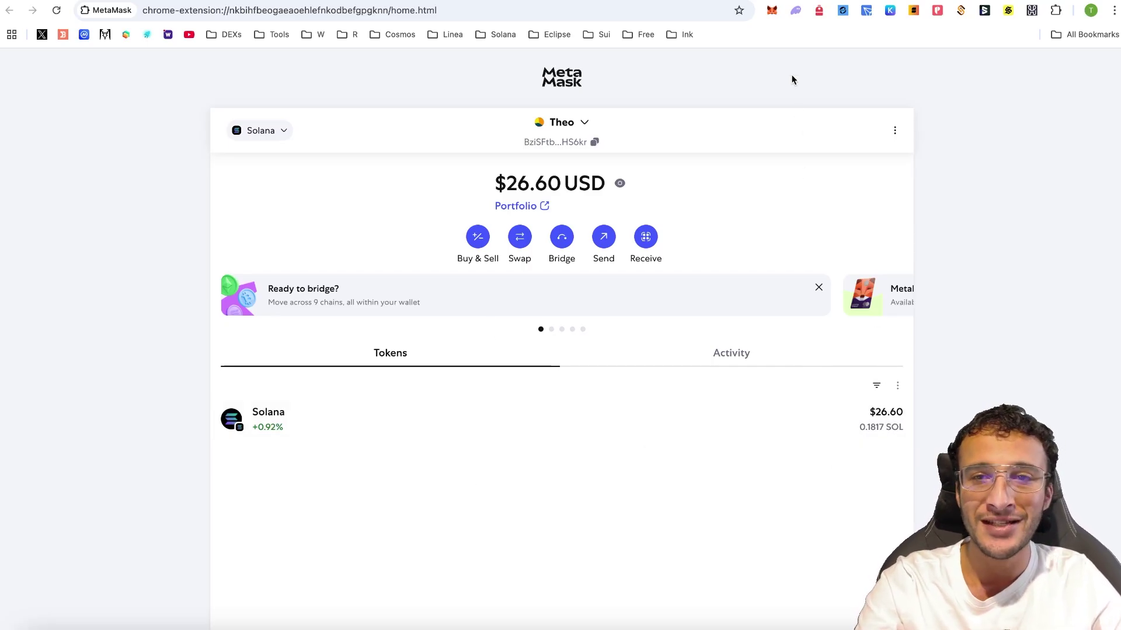
pyautogui.click(772, 10)
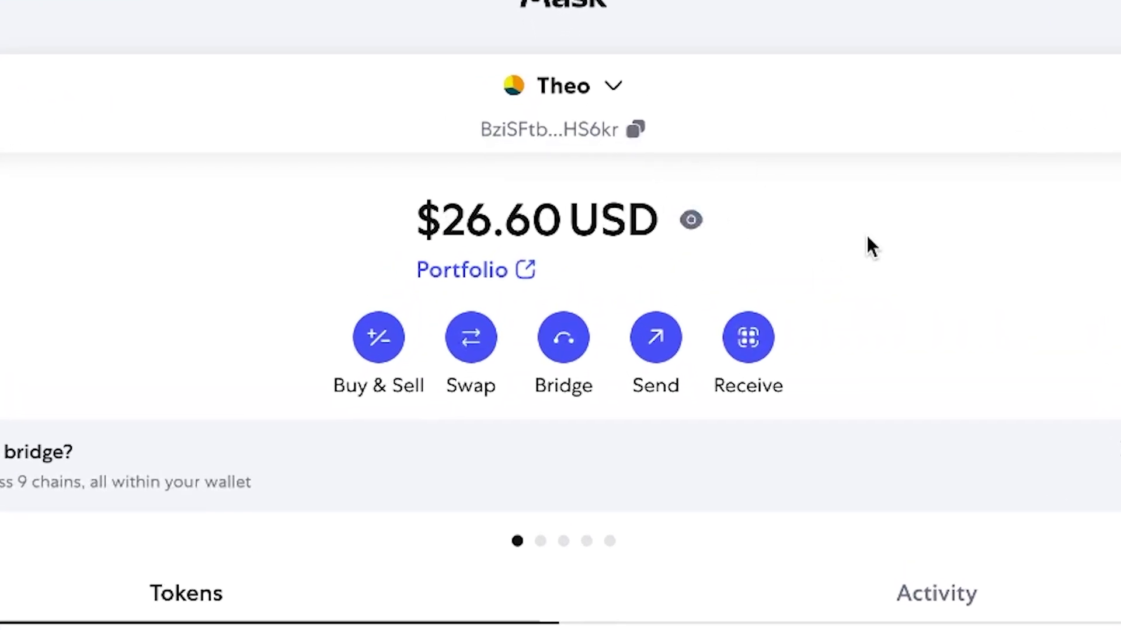
# Start a swap from SOL with JUP chosen as the token to receive.
pyautogui.click(480, 359)
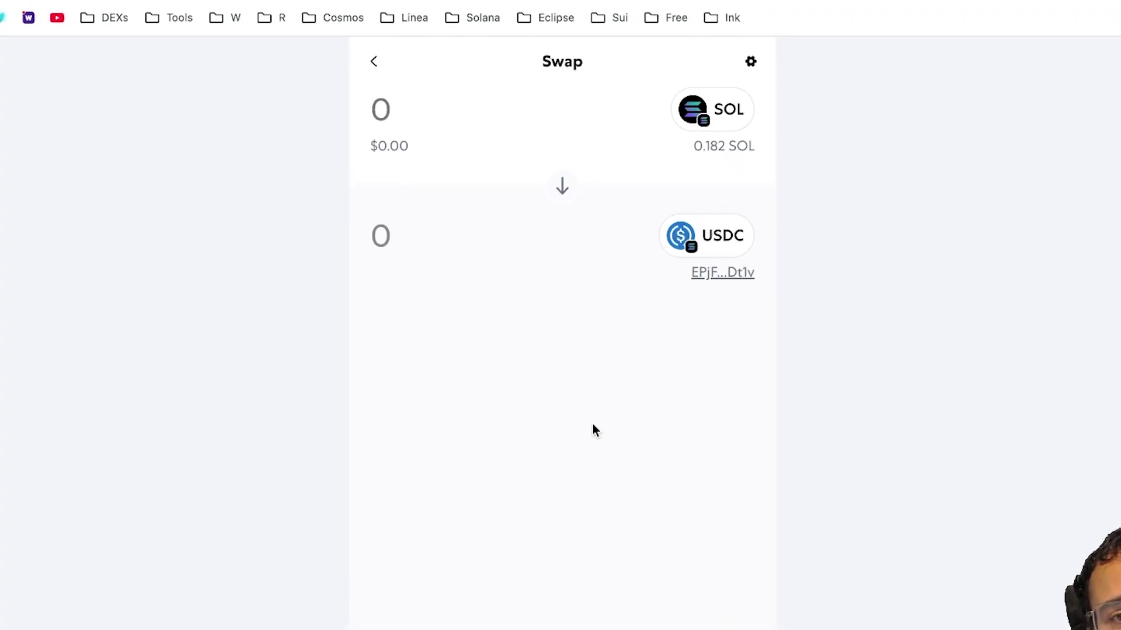
pyautogui.click(694, 105)
pyautogui.click(603, 272)
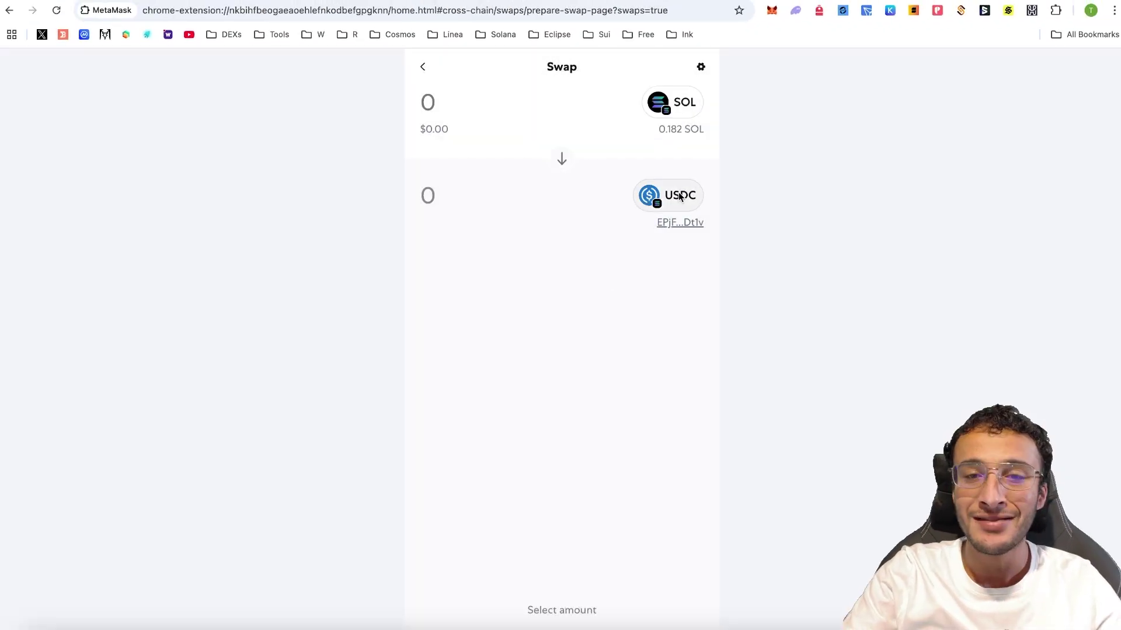
pyautogui.click(672, 198)
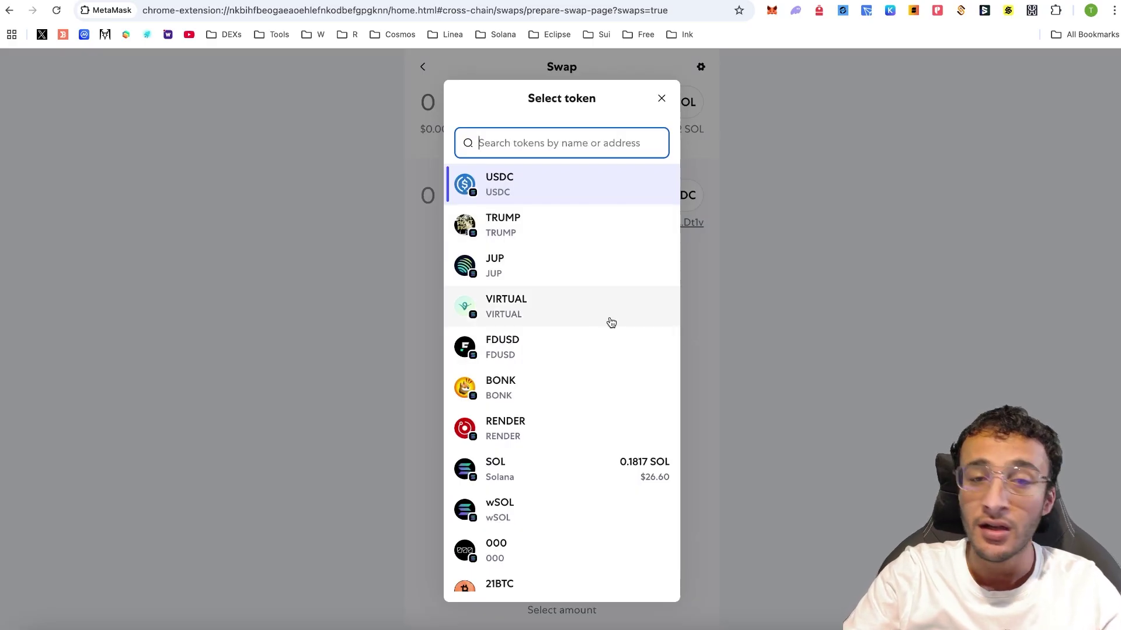
pyautogui.scroll(-2, 613, 320)
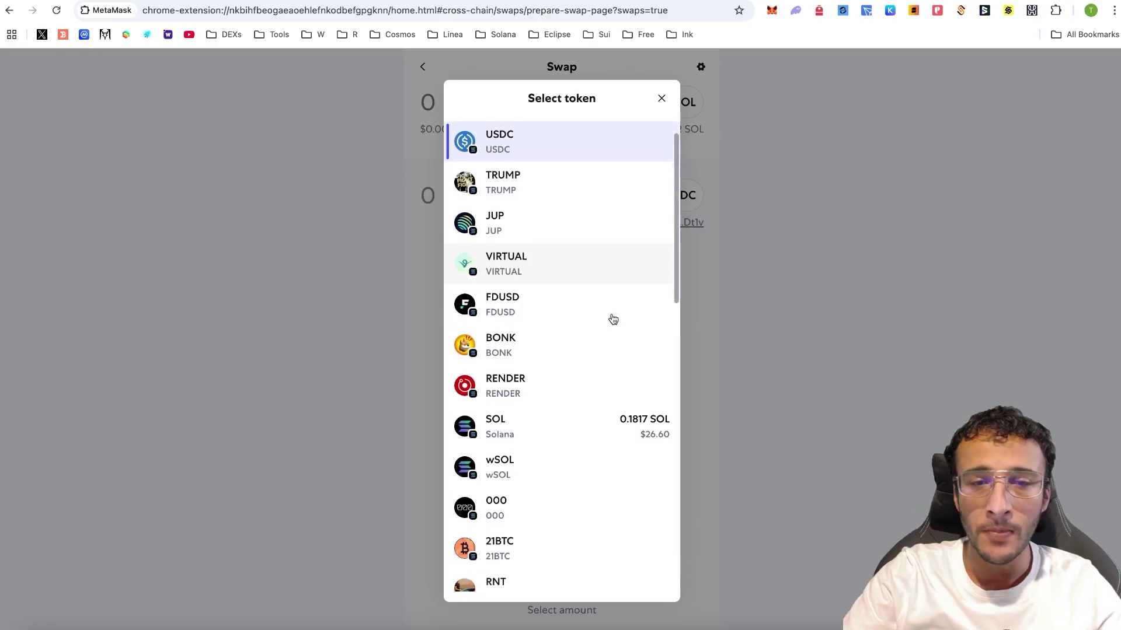
pyautogui.scroll(-5, 612, 320)
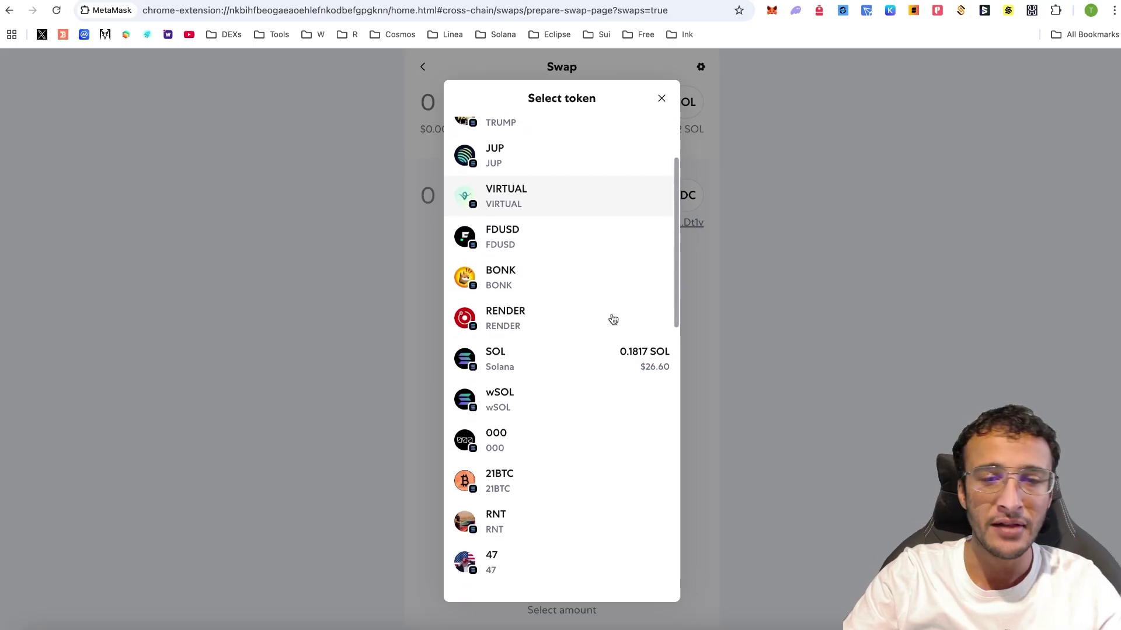
pyautogui.scroll(-9, 613, 319)
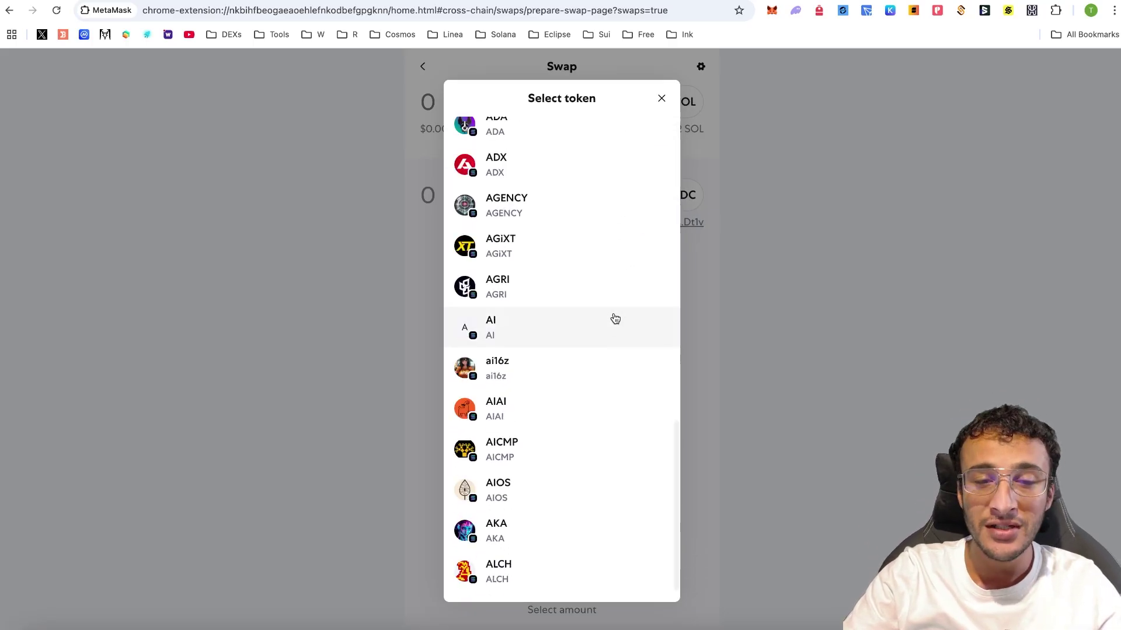
pyautogui.scroll(8, 615, 317)
pyautogui.scroll(7, 616, 318)
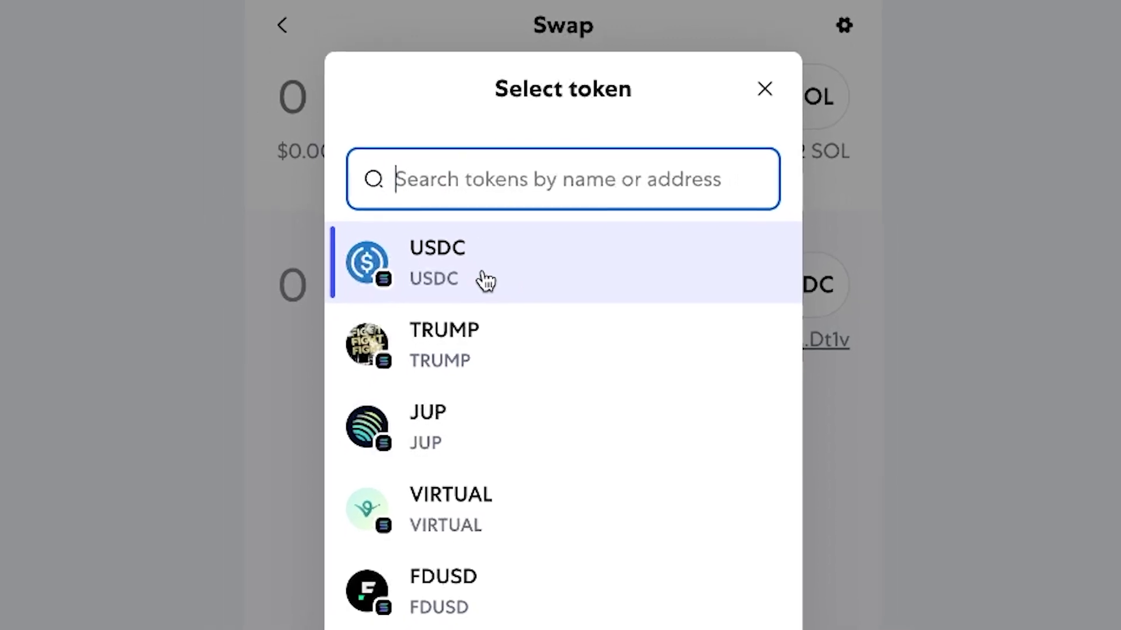
pyautogui.click(525, 404)
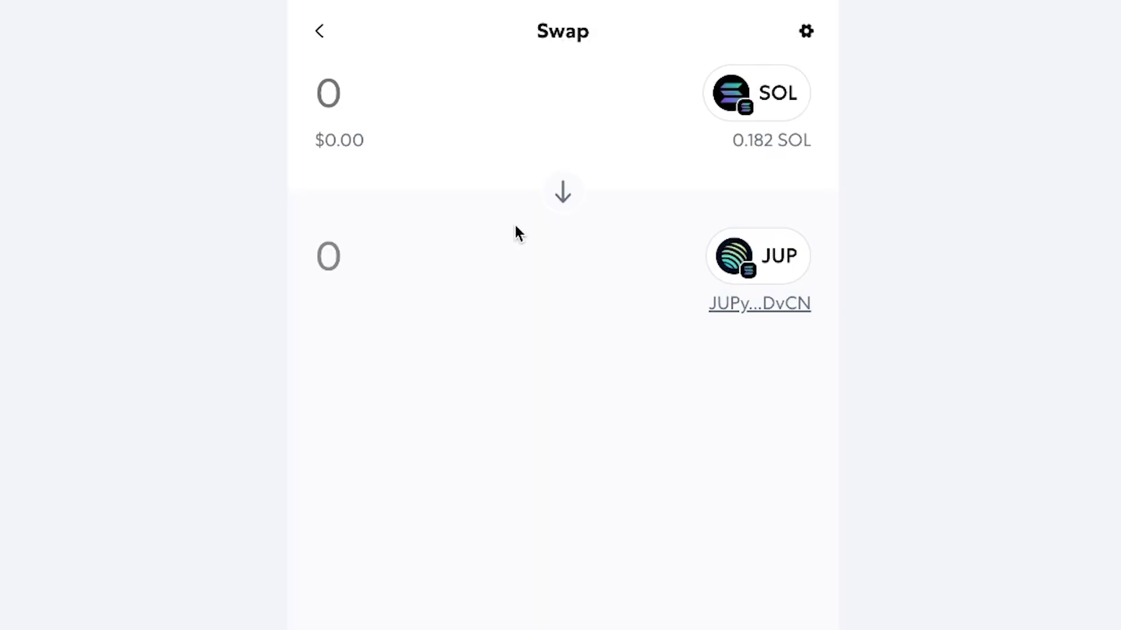
# Swap 0.01 SOL for about 3.479 JUP and confirm the transaction.
pyautogui.click(380, 92)
pyautogui.write('0.0')
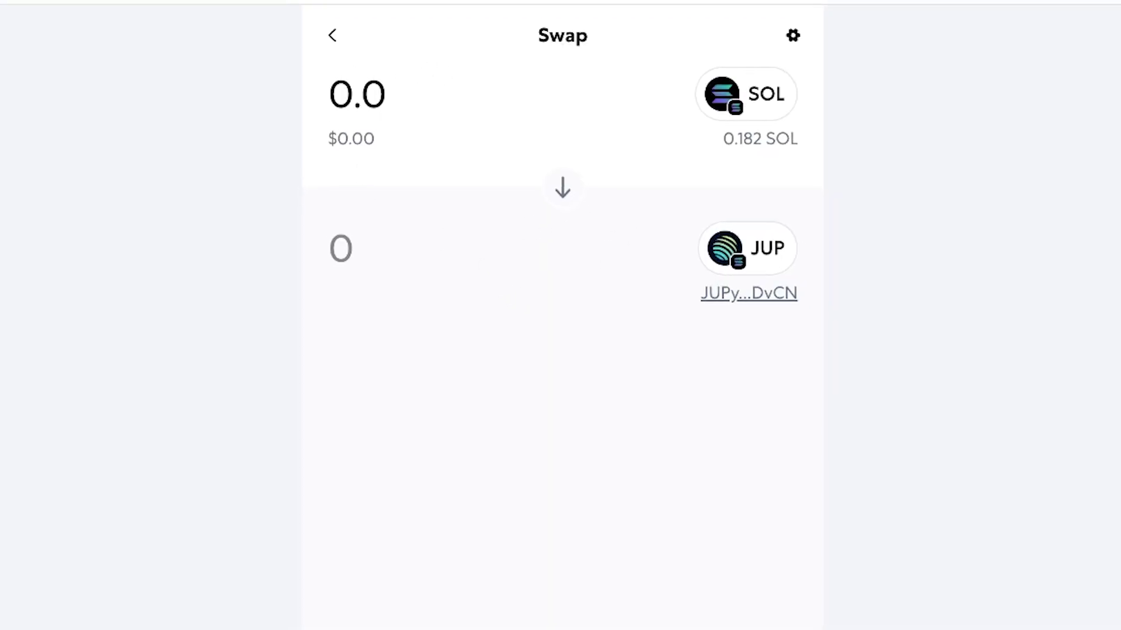
pyautogui.write('1')
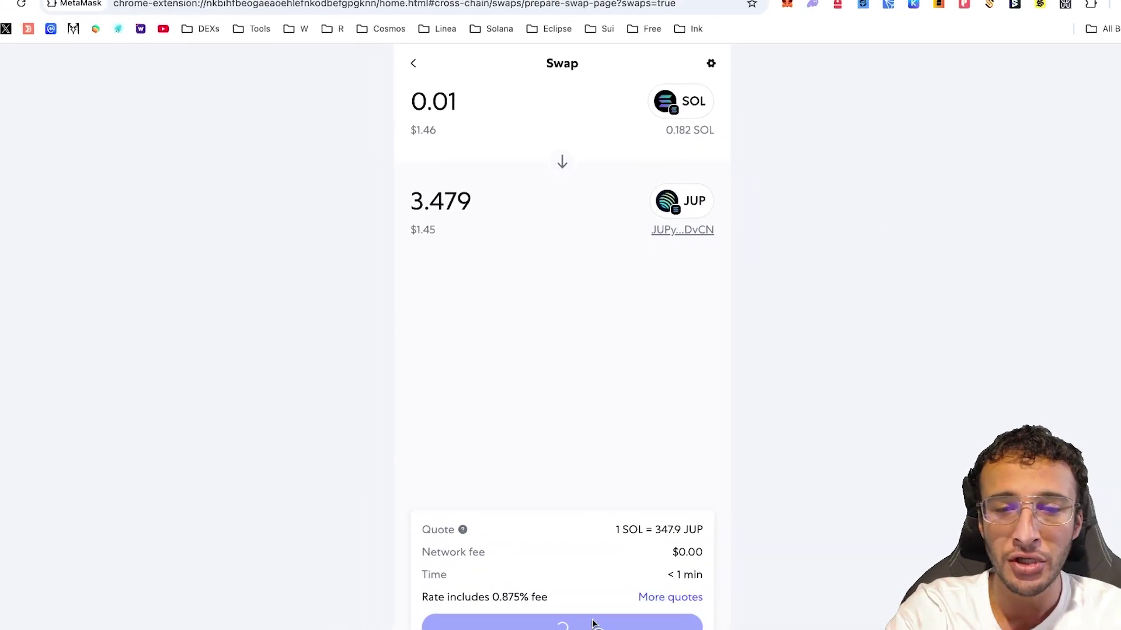
pyautogui.click(593, 622)
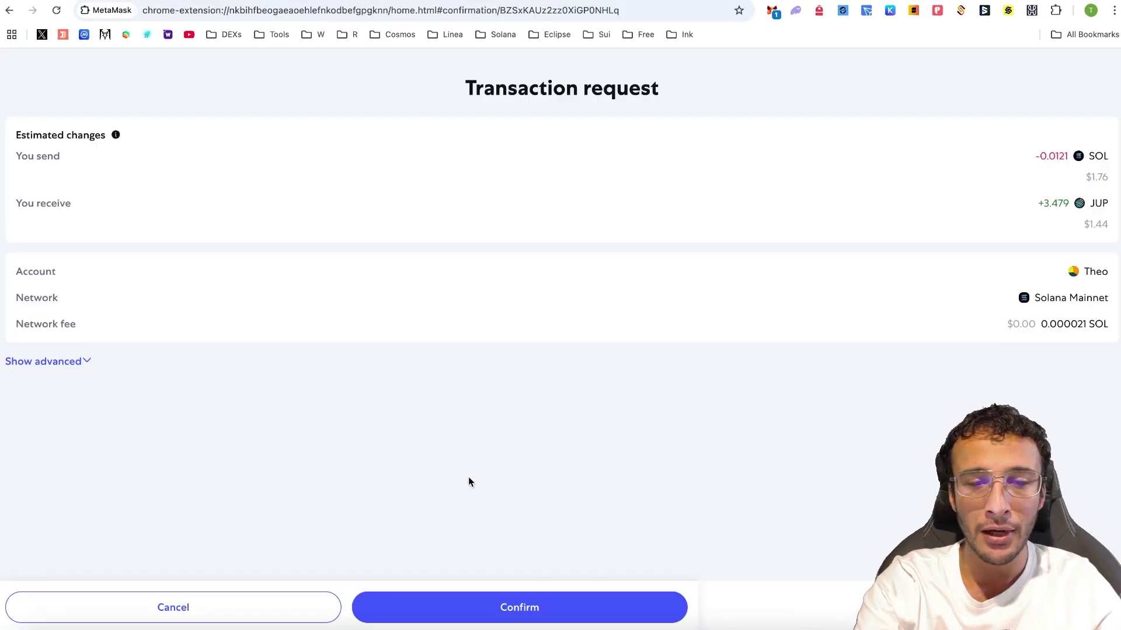
pyautogui.click(557, 612)
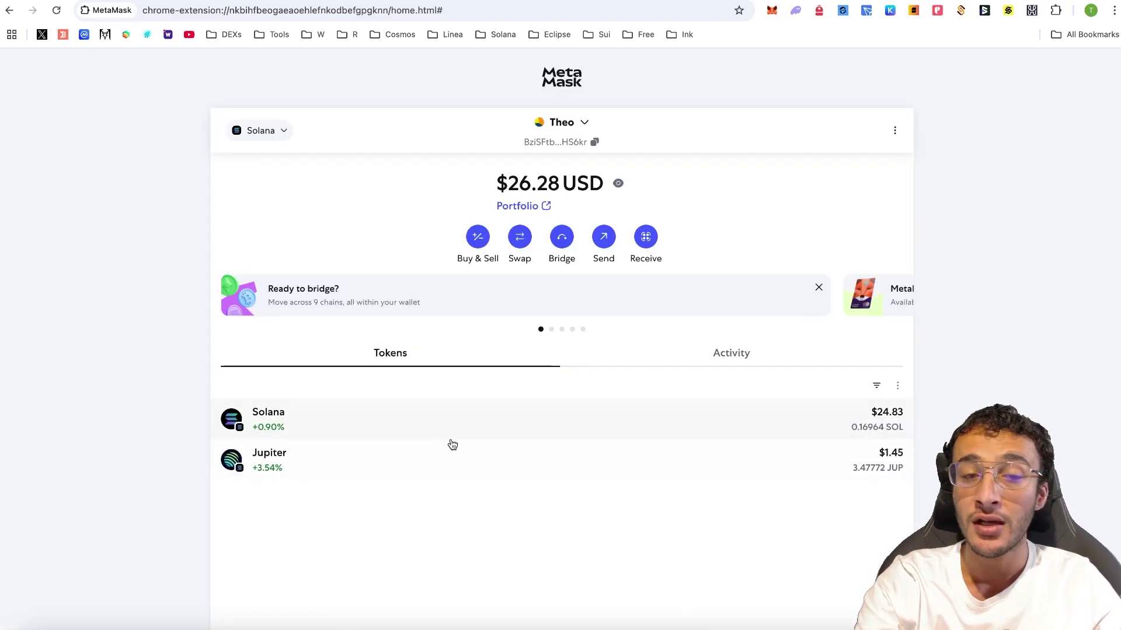
pyautogui.scroll(-1, 453, 445)
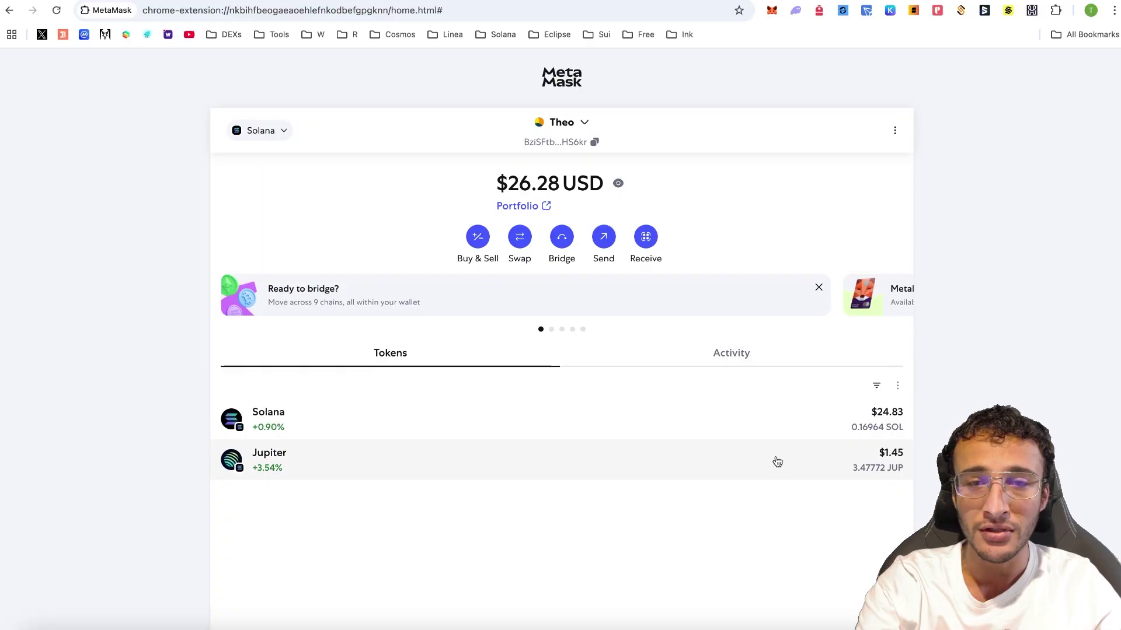
# Set up a swap with JUP as the source token and SOL as the destination.
pyautogui.click(520, 236)
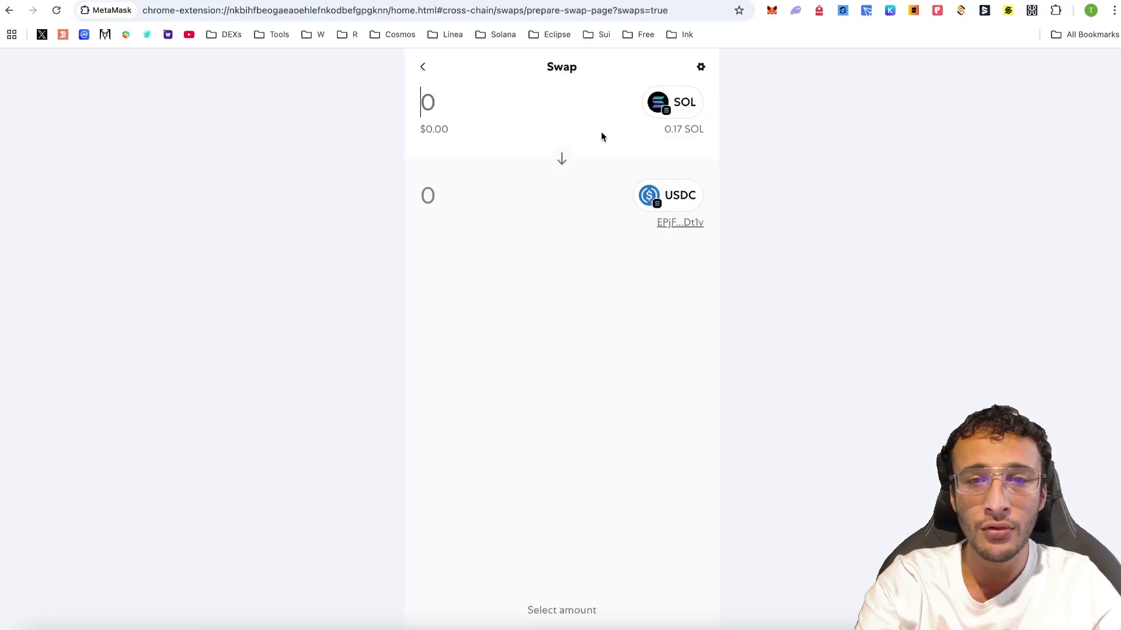
pyautogui.click(672, 105)
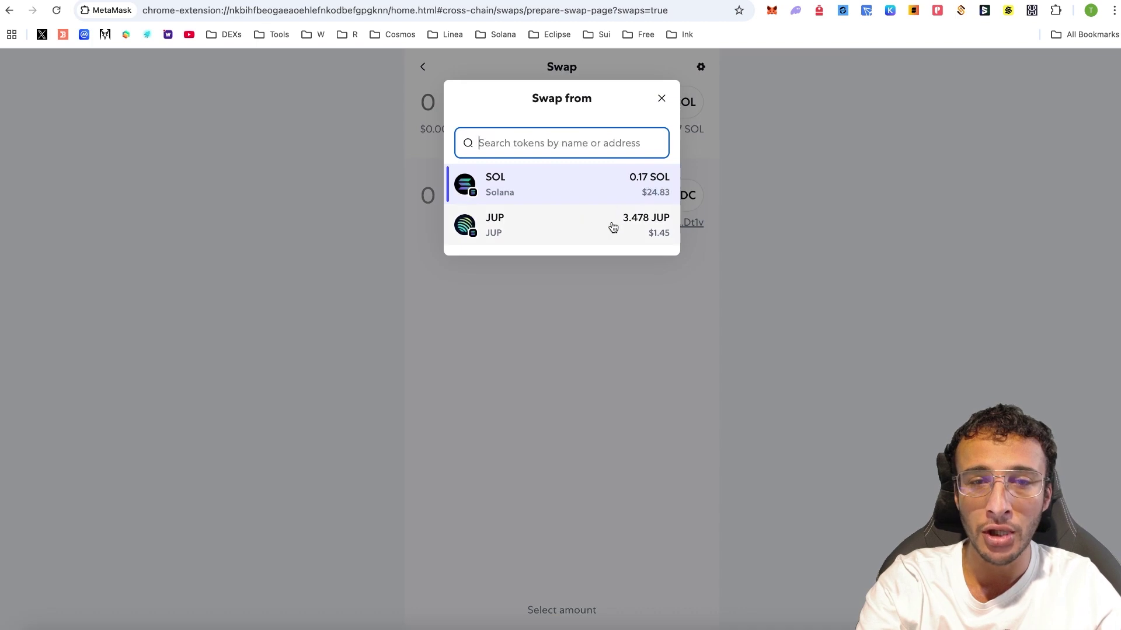
pyautogui.click(613, 228)
pyautogui.click(671, 185)
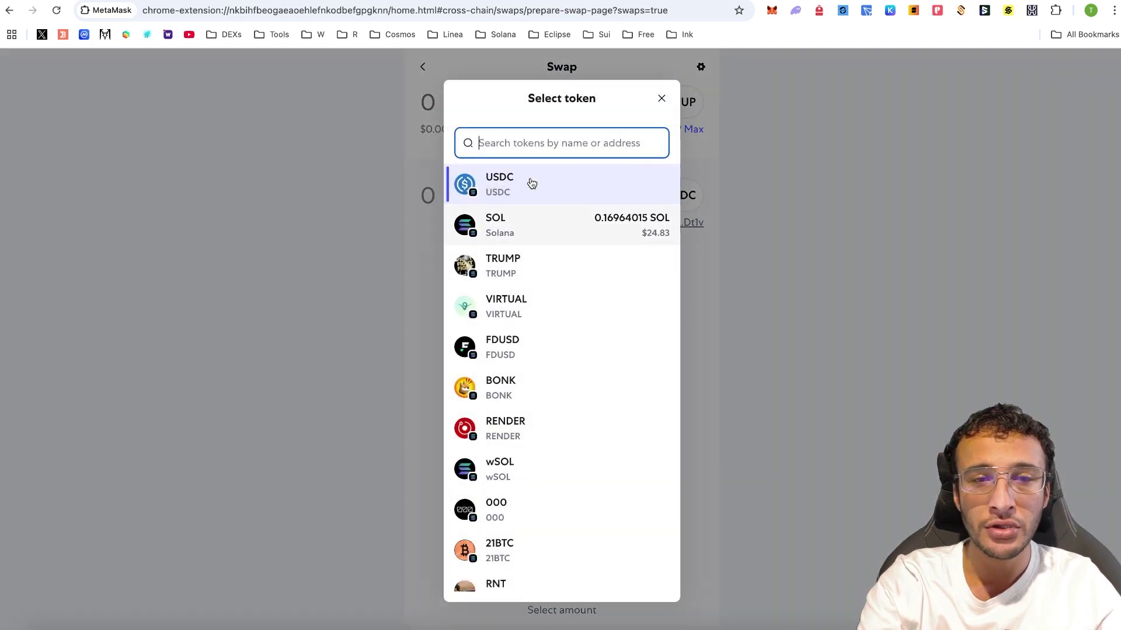
pyautogui.click(568, 228)
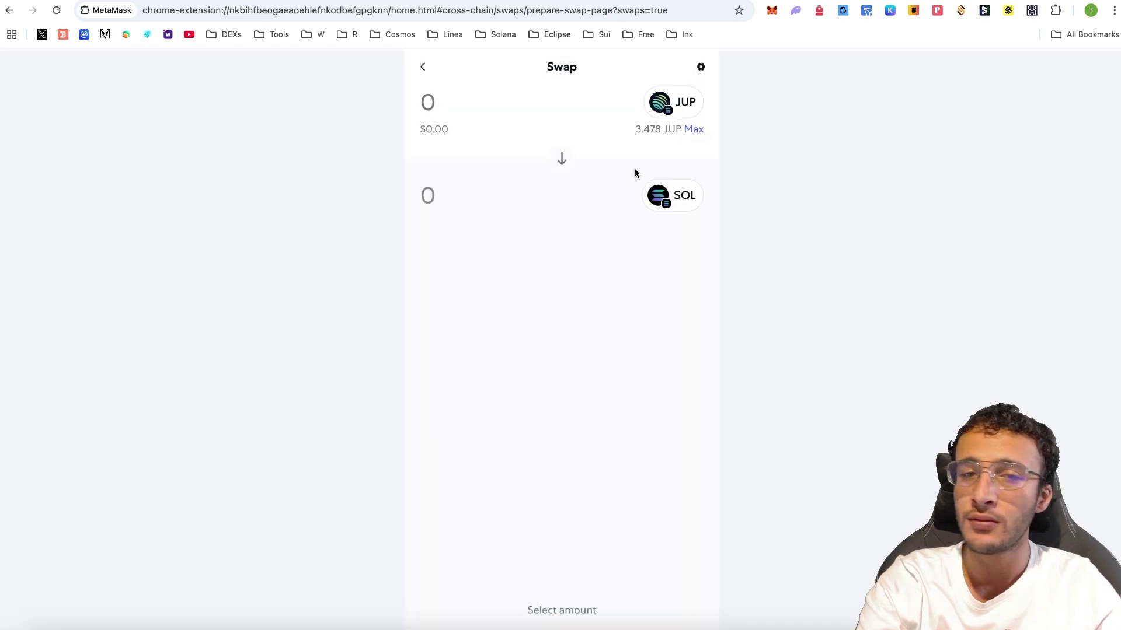
# Swap the full 3.477718 JUP balance back to SOL, then open the Bridge page.
pyautogui.click(693, 129)
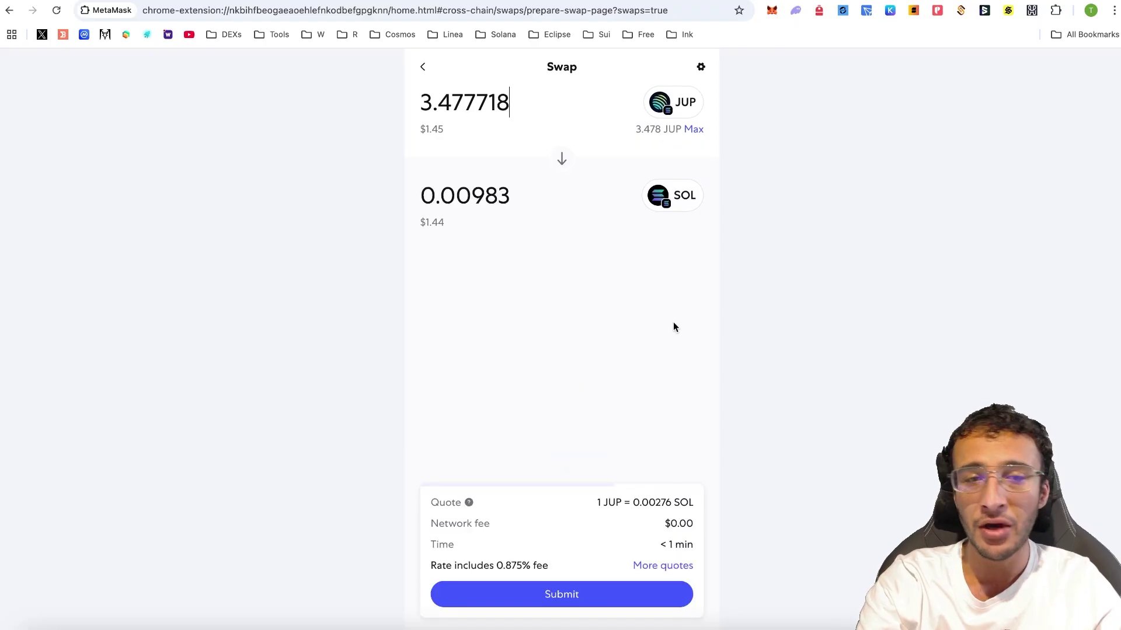
pyautogui.click(578, 591)
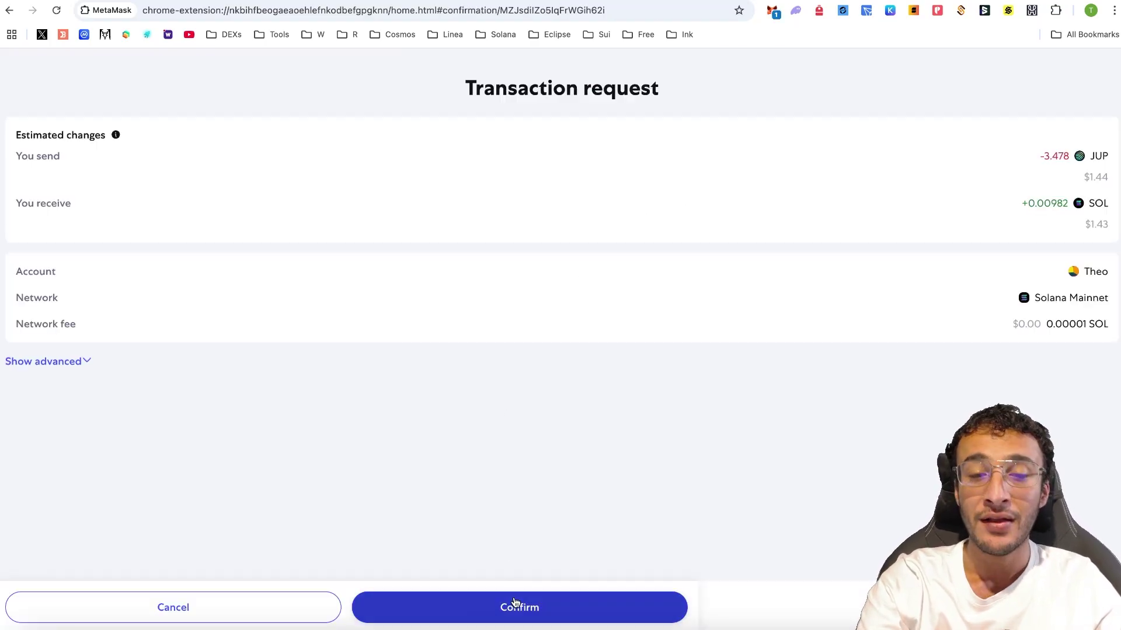
pyautogui.click(513, 602)
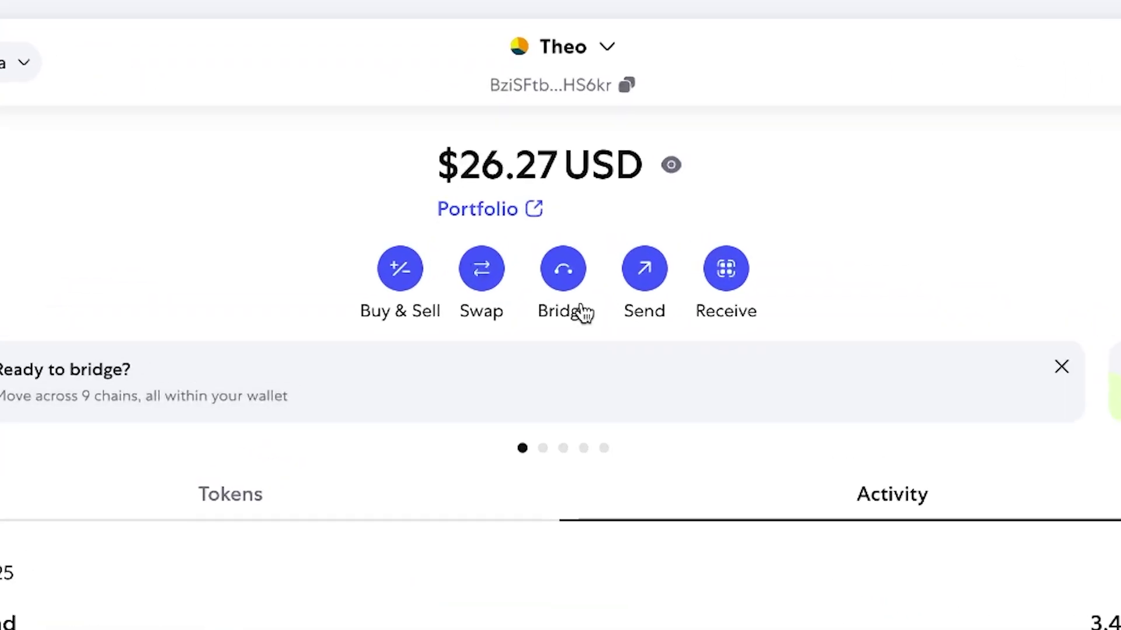
pyautogui.click(579, 299)
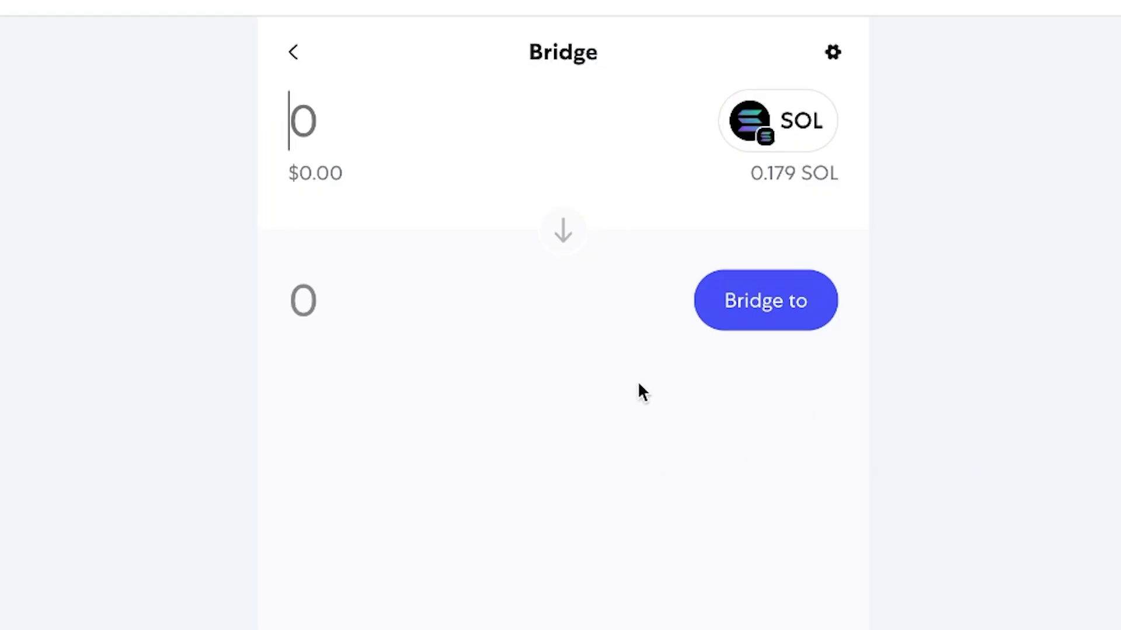
# Set the bridge destination to ETH on Base and enter the SOL amount.
pyautogui.click(723, 327)
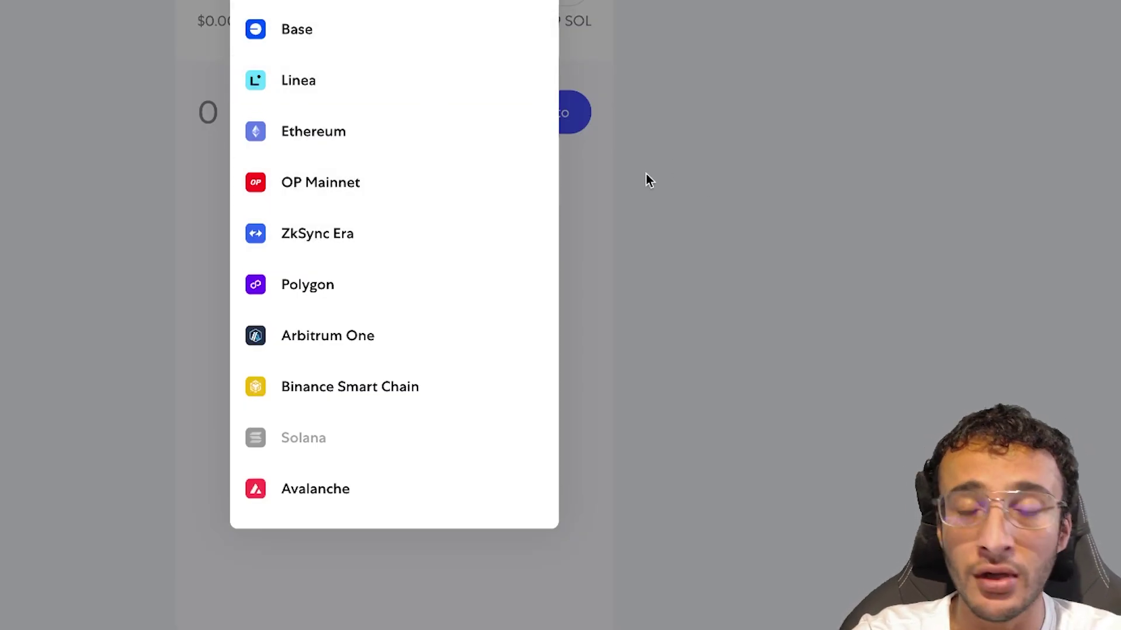
pyautogui.click(458, 46)
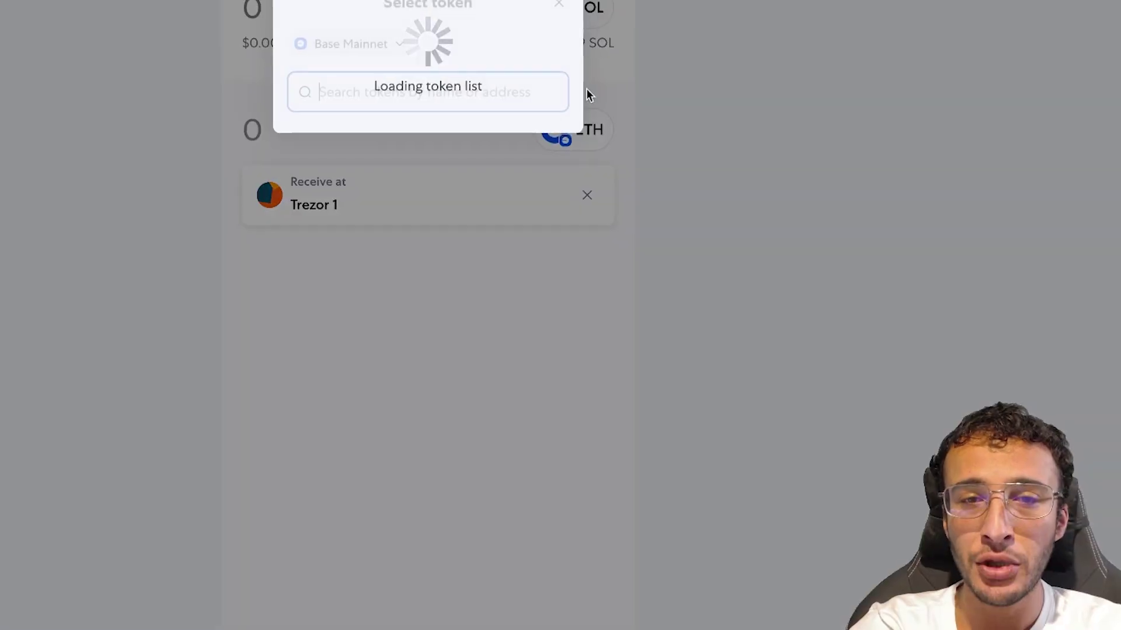
pyautogui.click(462, 143)
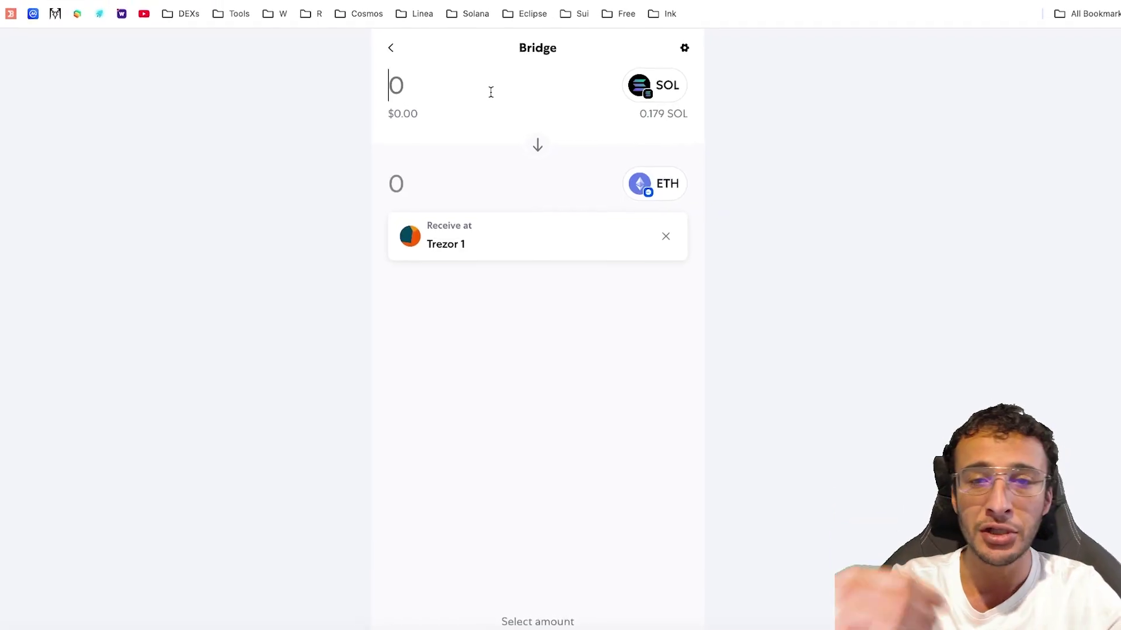
pyautogui.click(517, 109)
pyautogui.write('0.1')
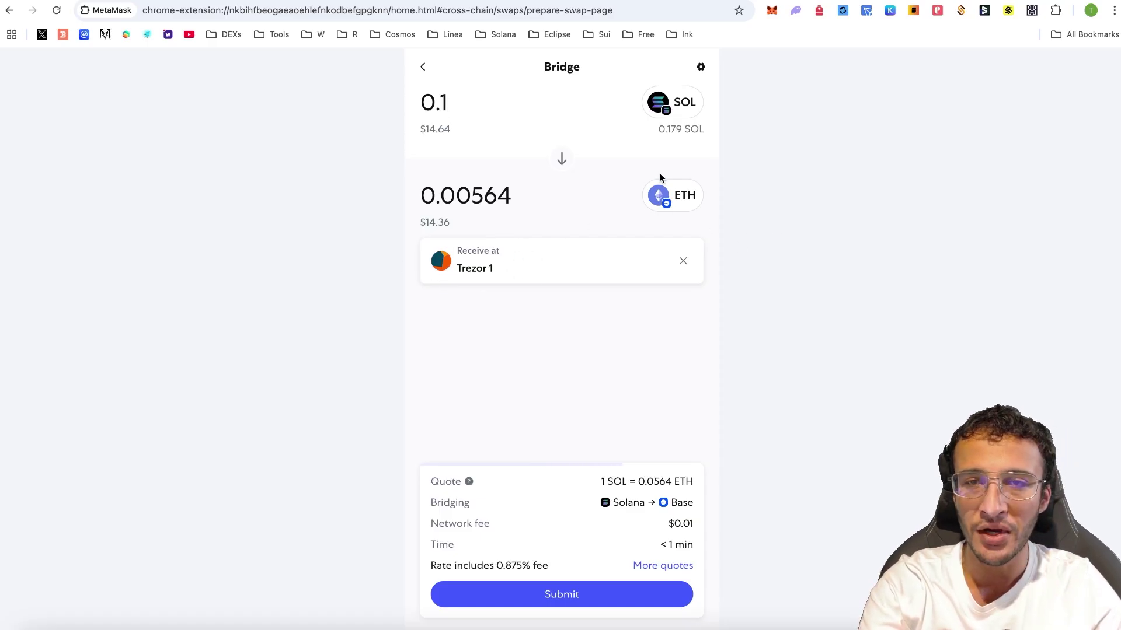
# Leave the bridge quote unsubmitted and return to the wallet home activity list.
pyautogui.click(771, 10)
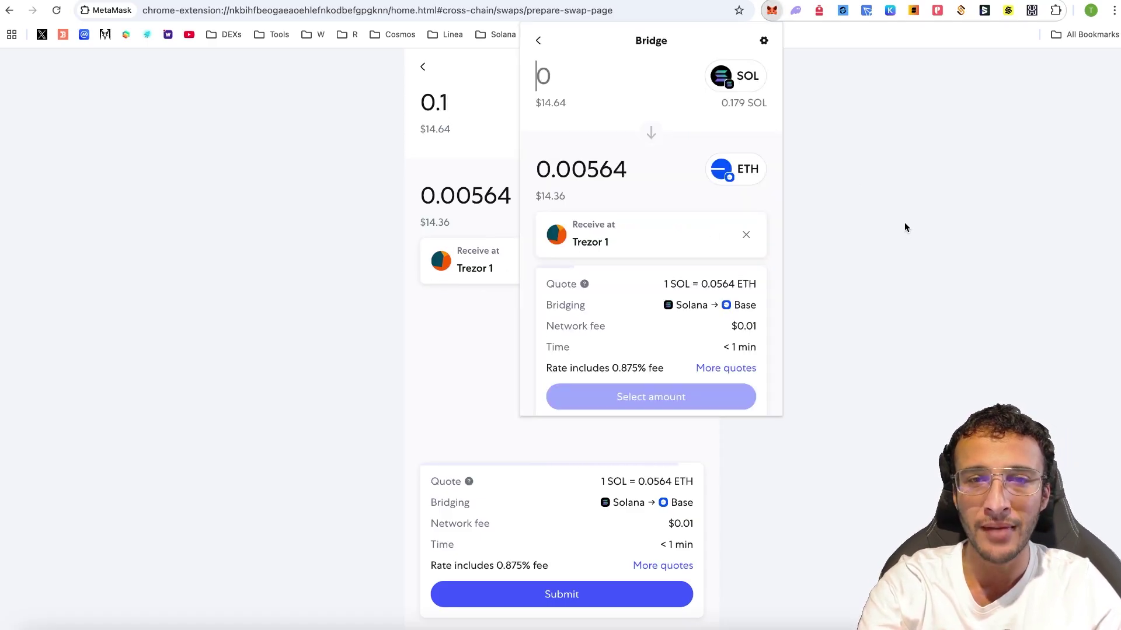
pyautogui.click(932, 237)
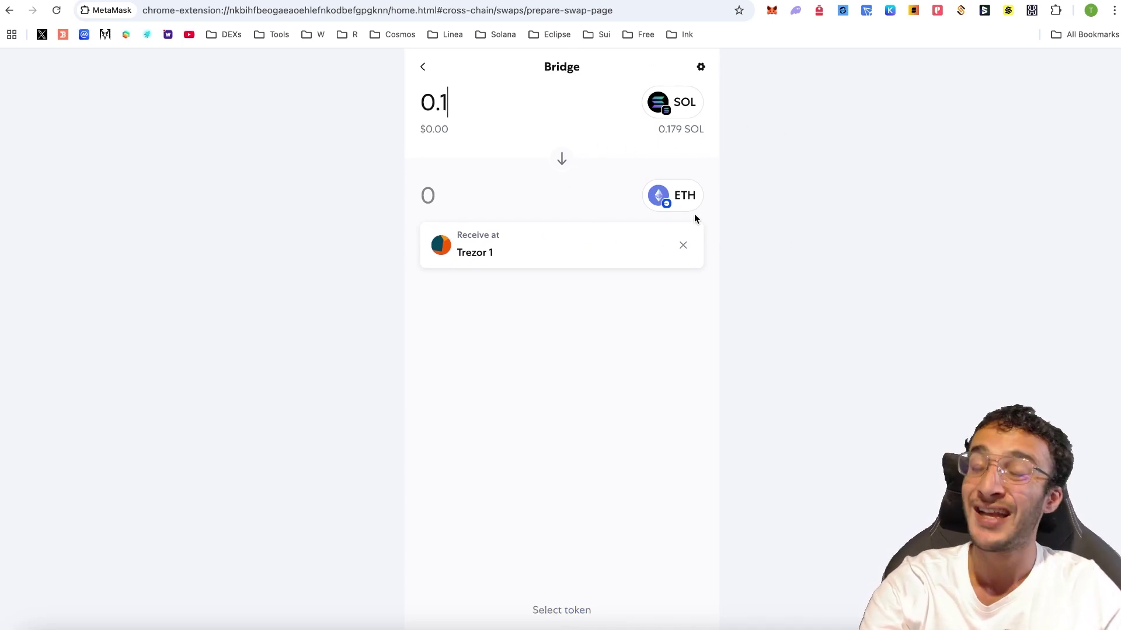
pyautogui.click(422, 68)
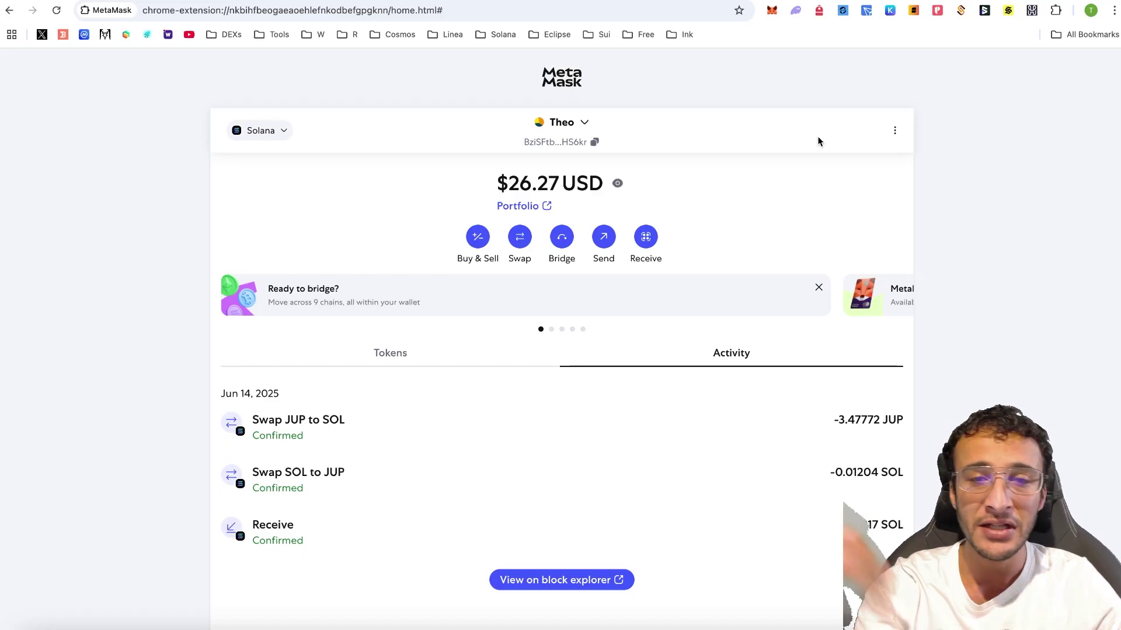
# Open the send form and paste the Phantom account's Solana address as recipient.
pyautogui.click(604, 237)
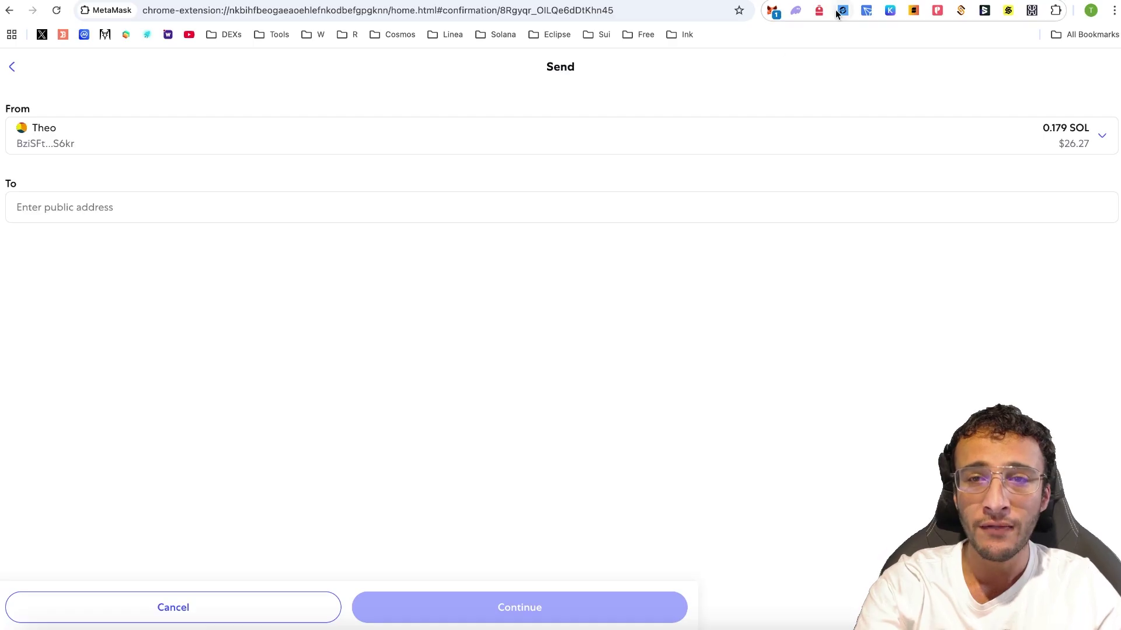
pyautogui.click(795, 10)
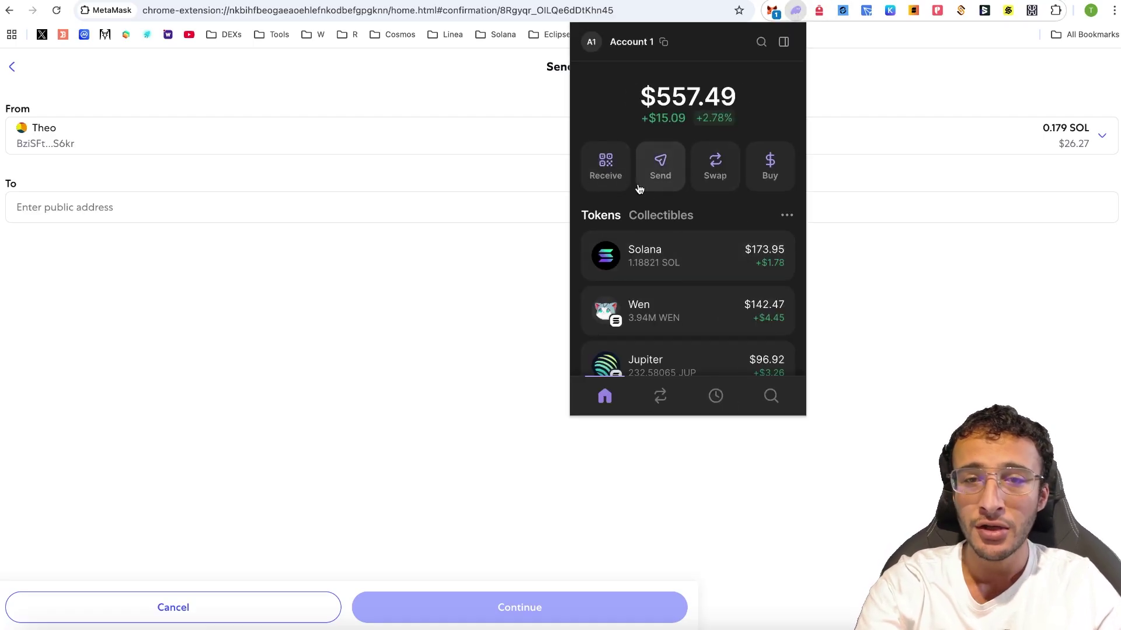
pyautogui.moveTo(663, 42)
pyautogui.click(681, 71)
pyautogui.click(318, 169)
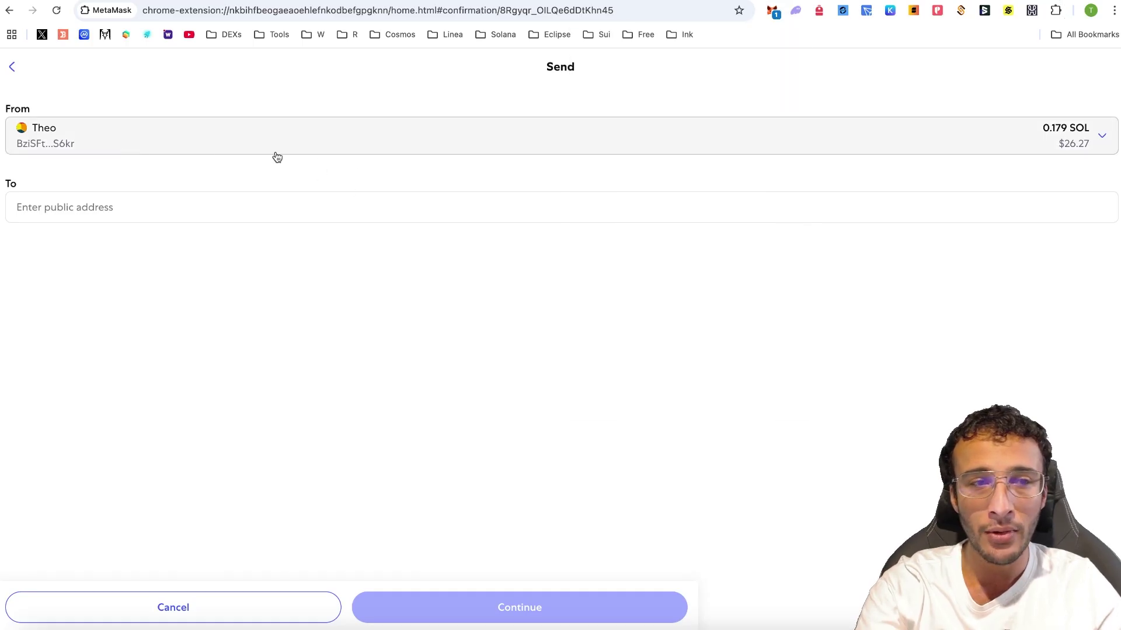
pyautogui.click(282, 201)
pyautogui.press('super+v')
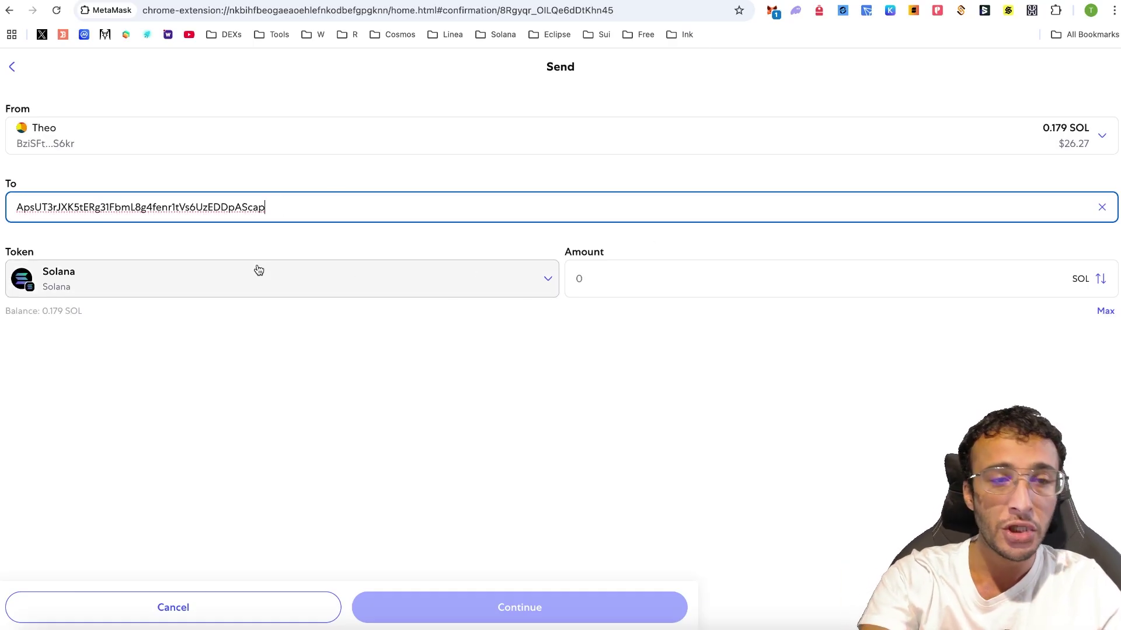
# Send 0.007 SOL to that address and close the Sent confirmation.
pyautogui.click(172, 282)
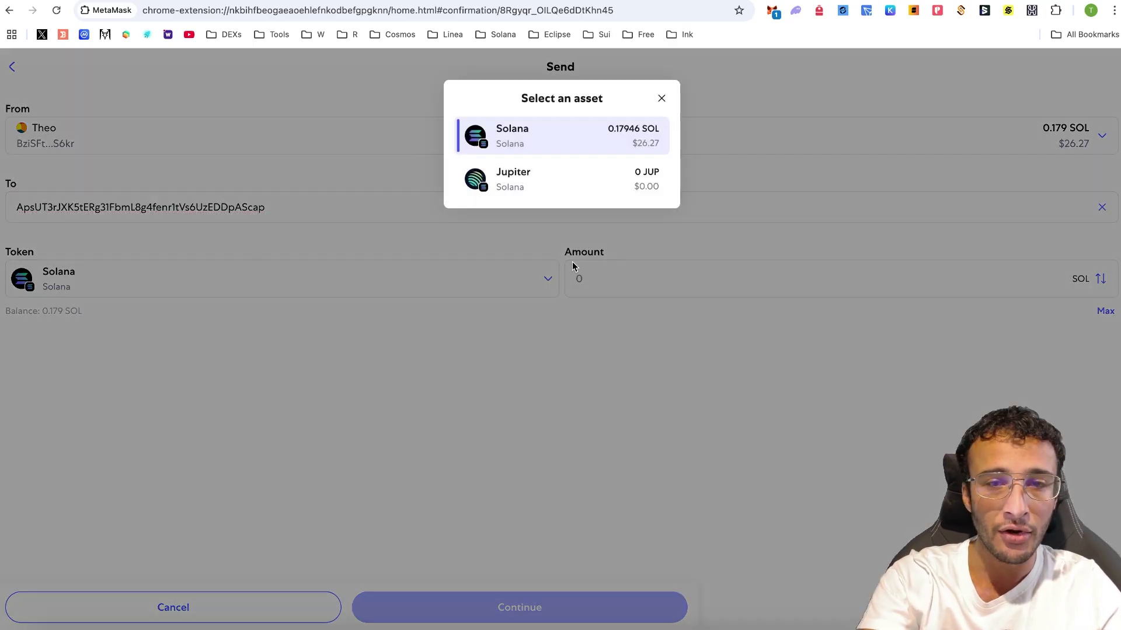
pyautogui.click(432, 193)
pyautogui.click(644, 277)
pyautogui.write('0')
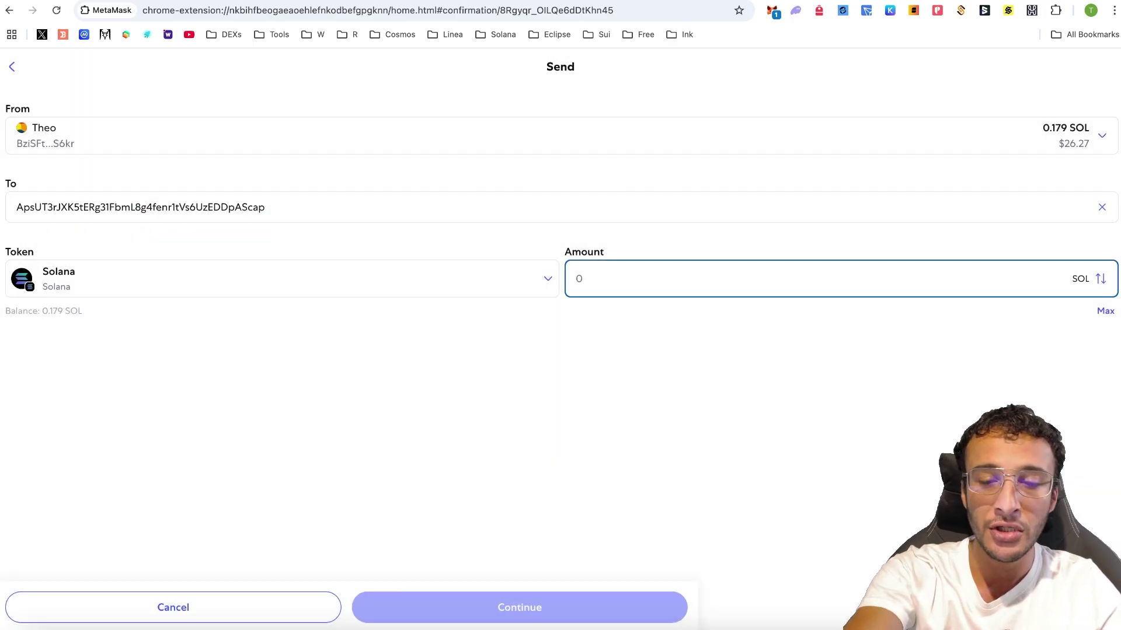
pyautogui.write('.007')
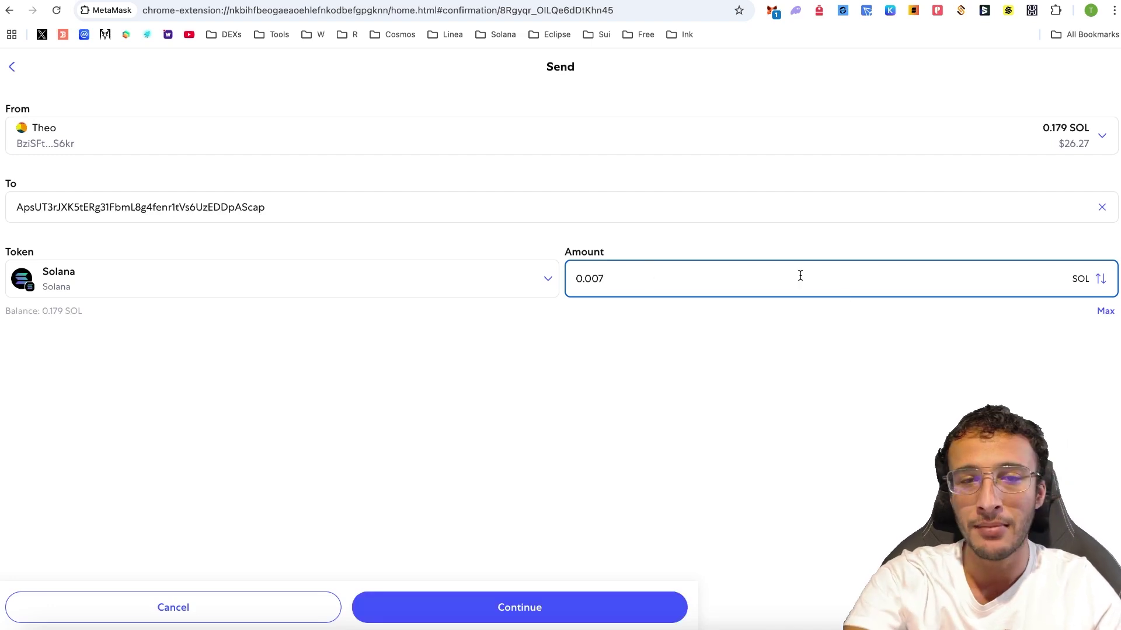
pyautogui.click(572, 601)
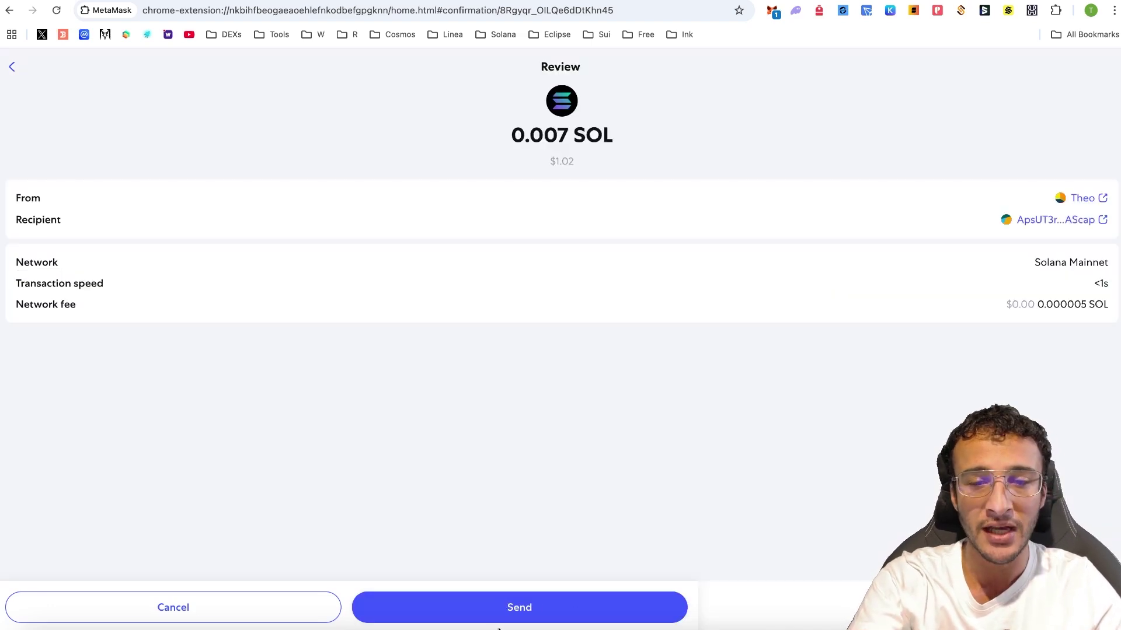
pyautogui.click(535, 608)
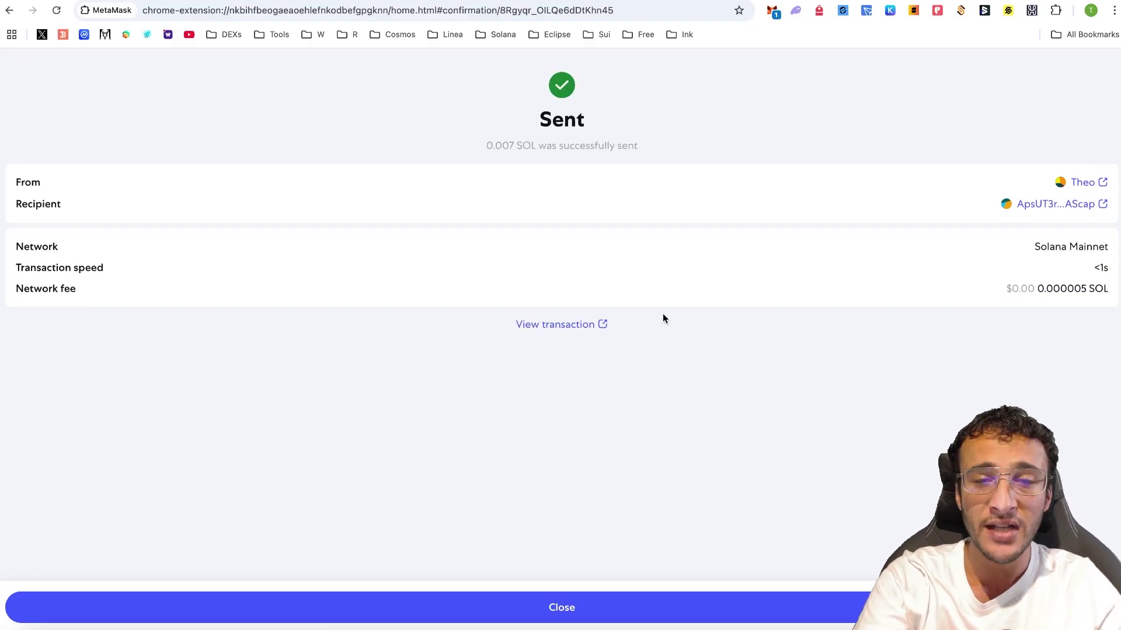
pyautogui.click(580, 601)
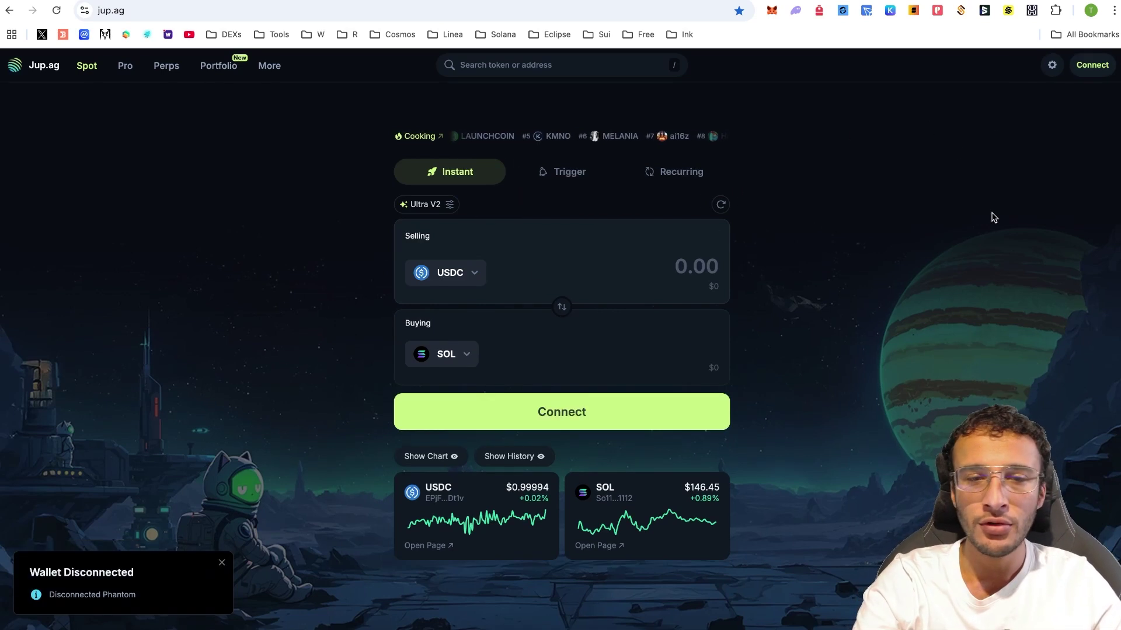
# Connect MetaMask to Jupiter via View More Wallets and approve the jup.ag connection.
pyautogui.click(553, 412)
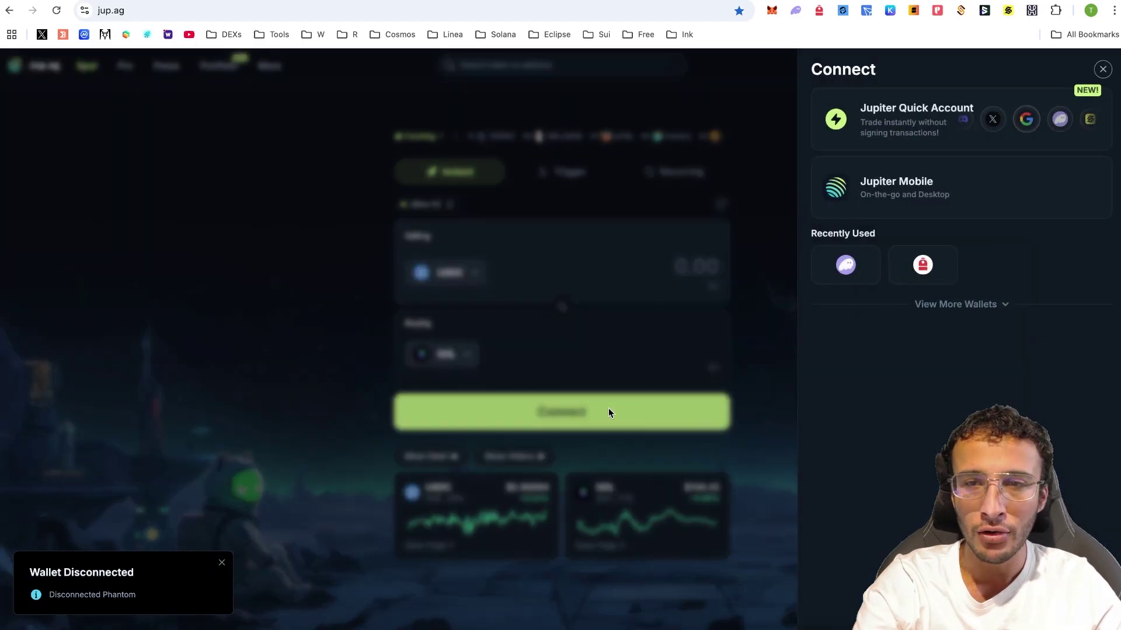
pyautogui.click(974, 304)
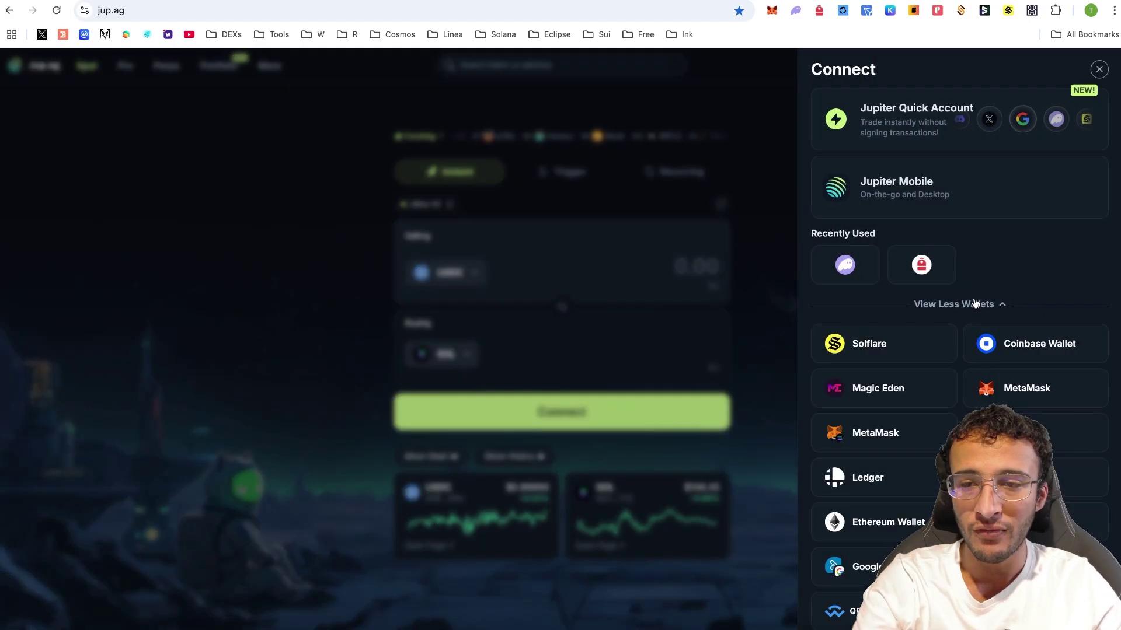
pyautogui.scroll(-2, 974, 303)
pyautogui.click(988, 330)
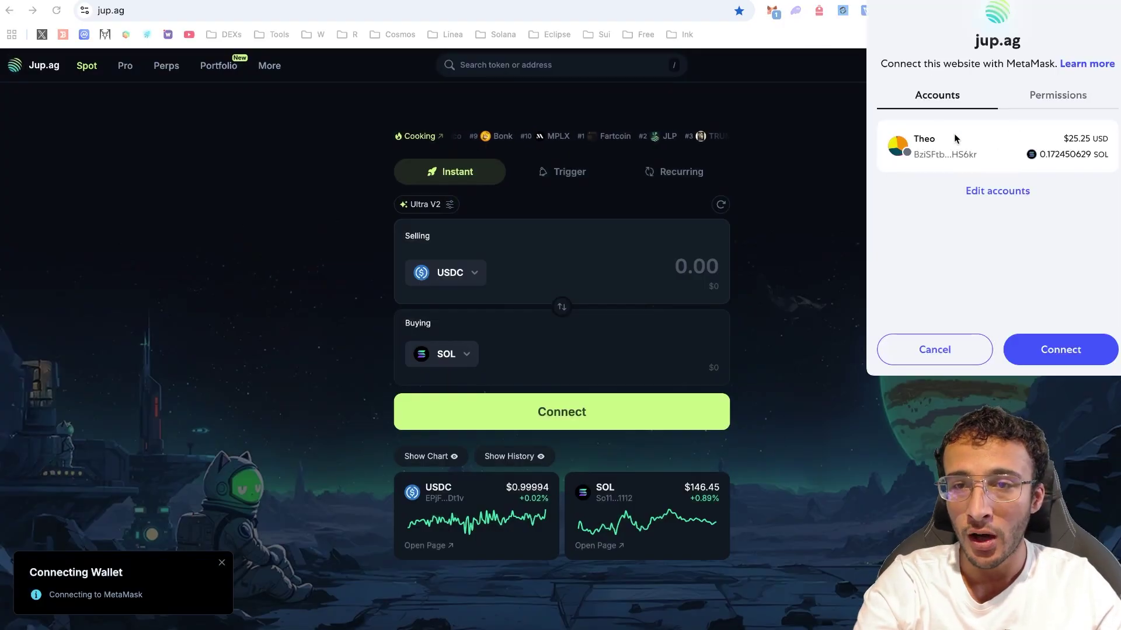
pyautogui.moveTo(914, 156); pyautogui.dragTo(959, 159)
pyautogui.click(1010, 242)
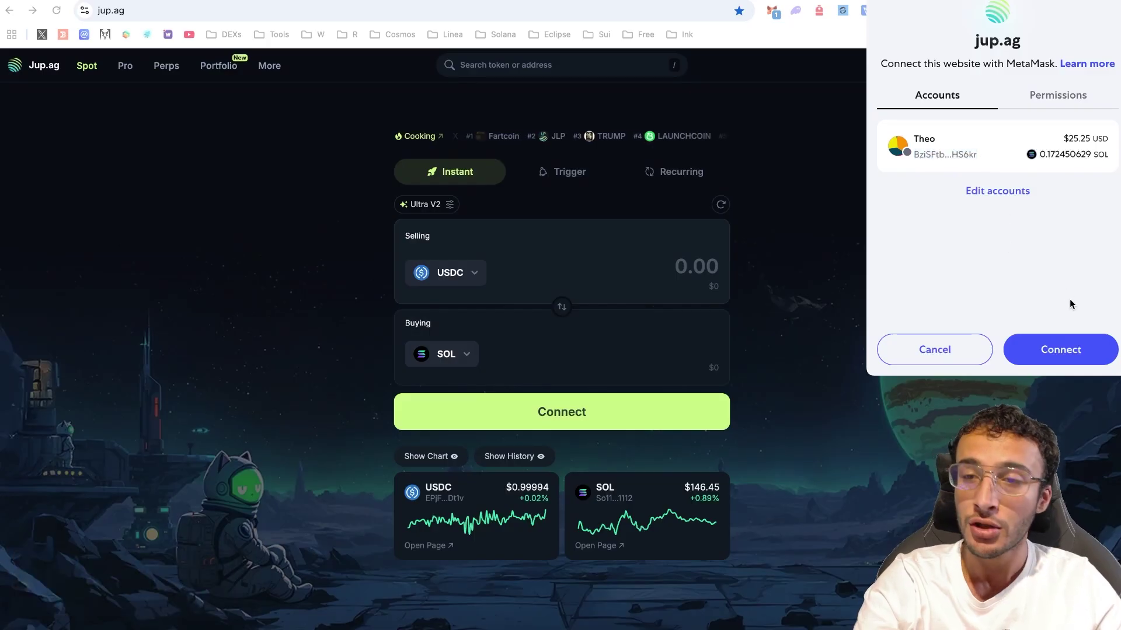
pyautogui.click(1070, 344)
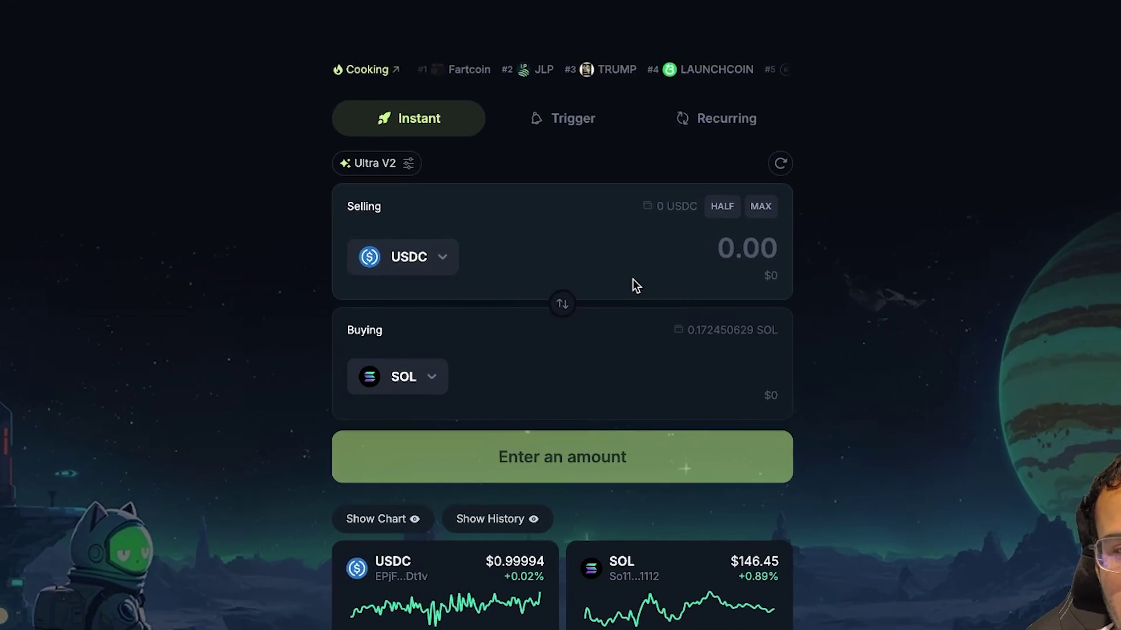
pyautogui.click(562, 304)
pyautogui.click(418, 258)
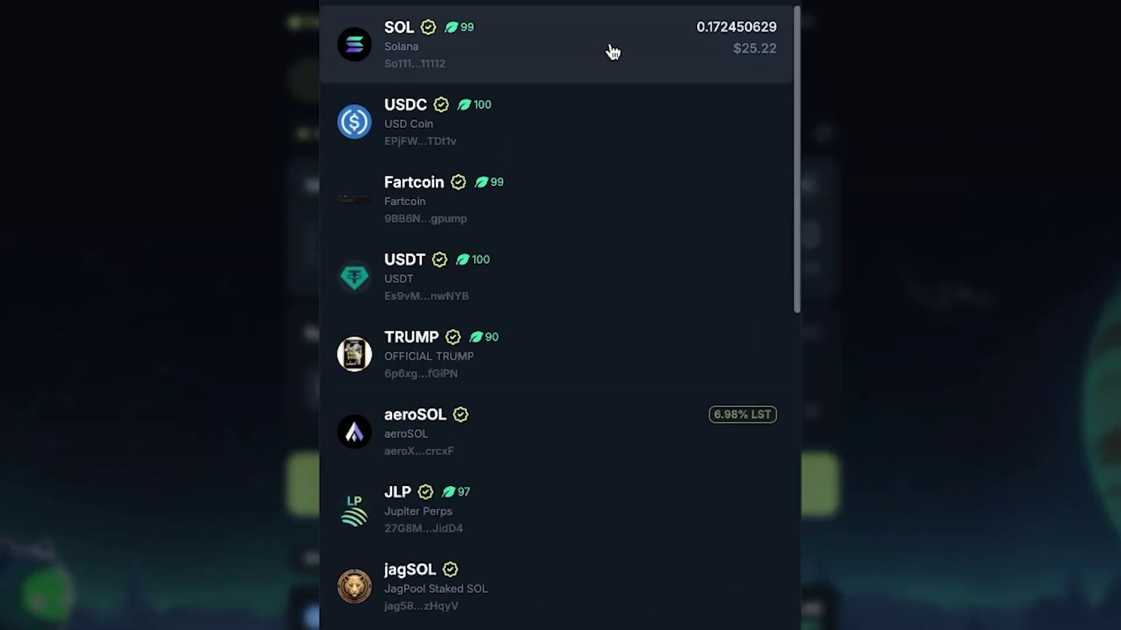
pyautogui.click(606, 49)
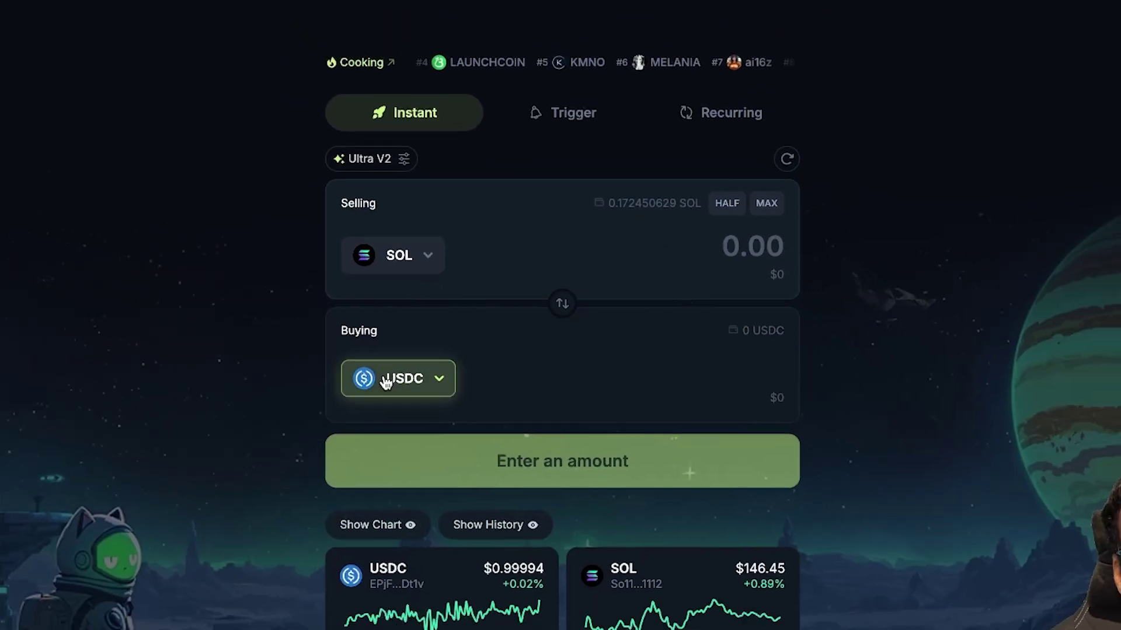
pyautogui.click(391, 382)
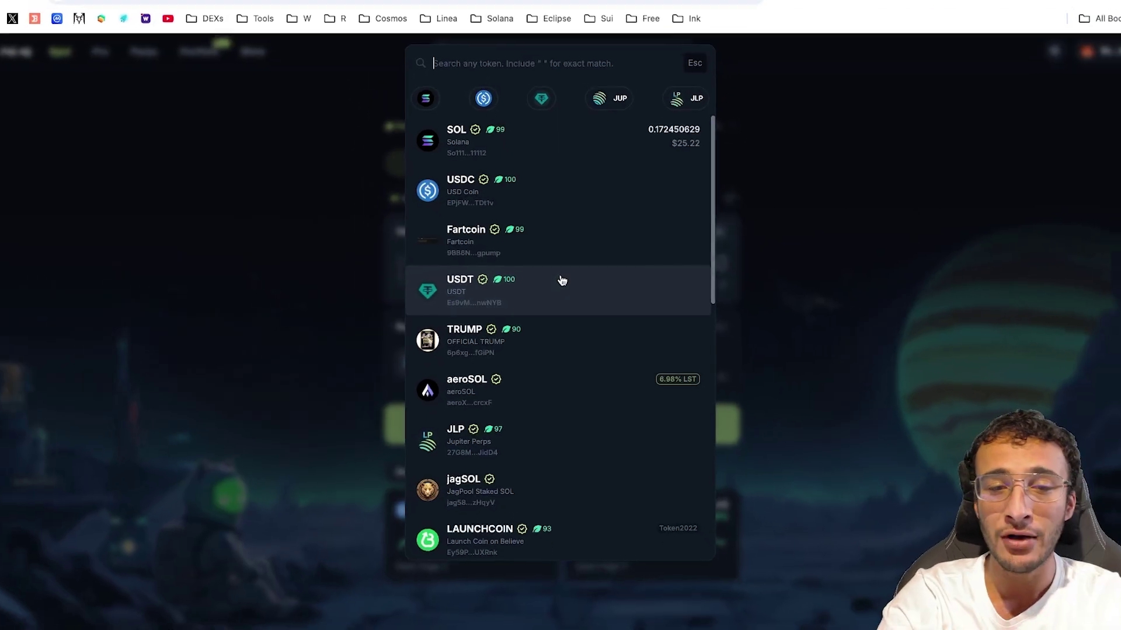
pyautogui.scroll(-1, 671, 420)
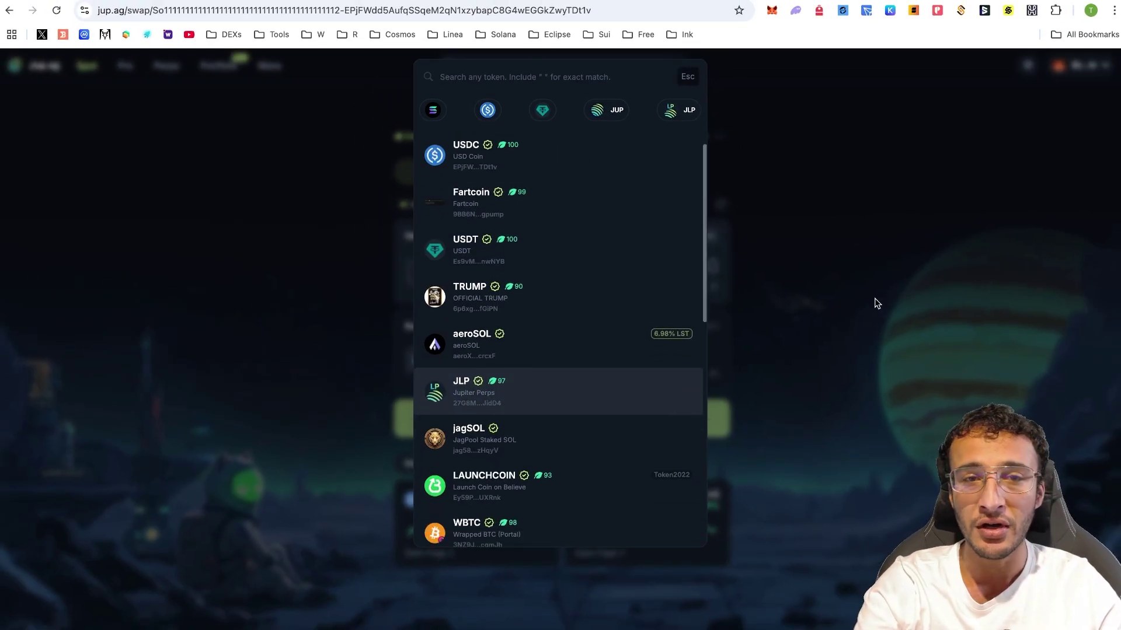
pyautogui.click(875, 300)
pyautogui.click(154, 73)
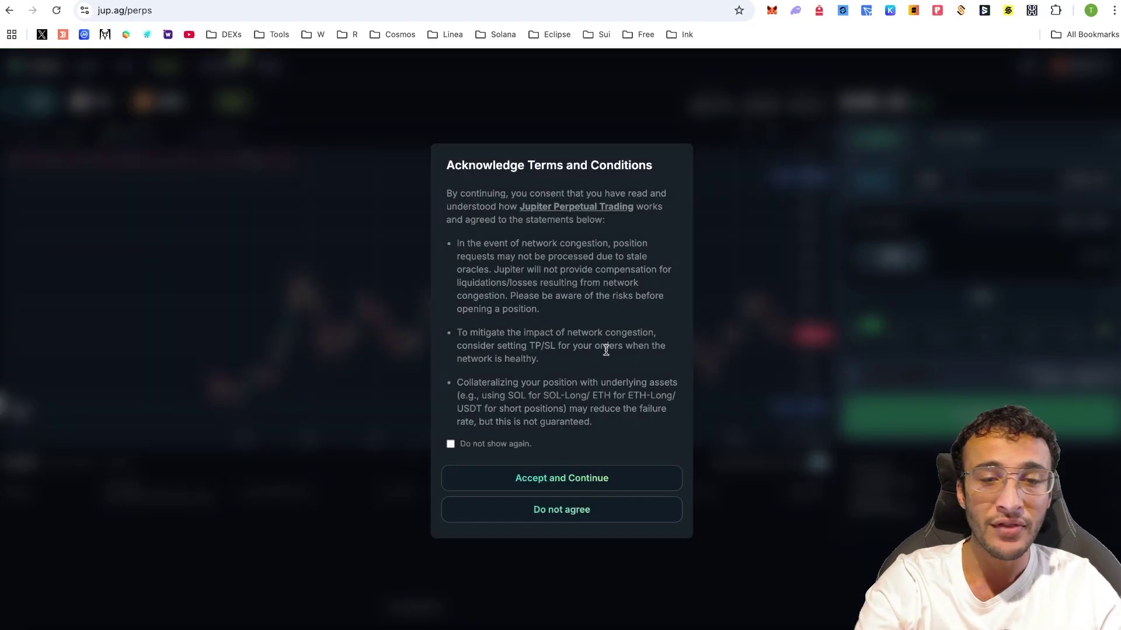
pyautogui.click(557, 509)
pyautogui.click(125, 66)
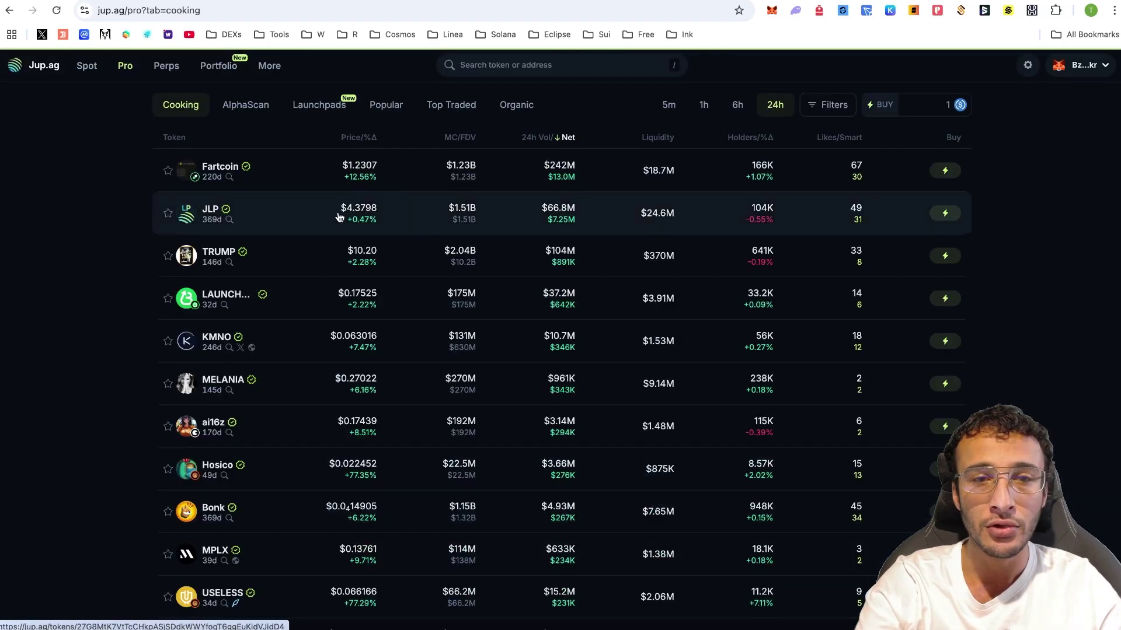
pyautogui.click(86, 66)
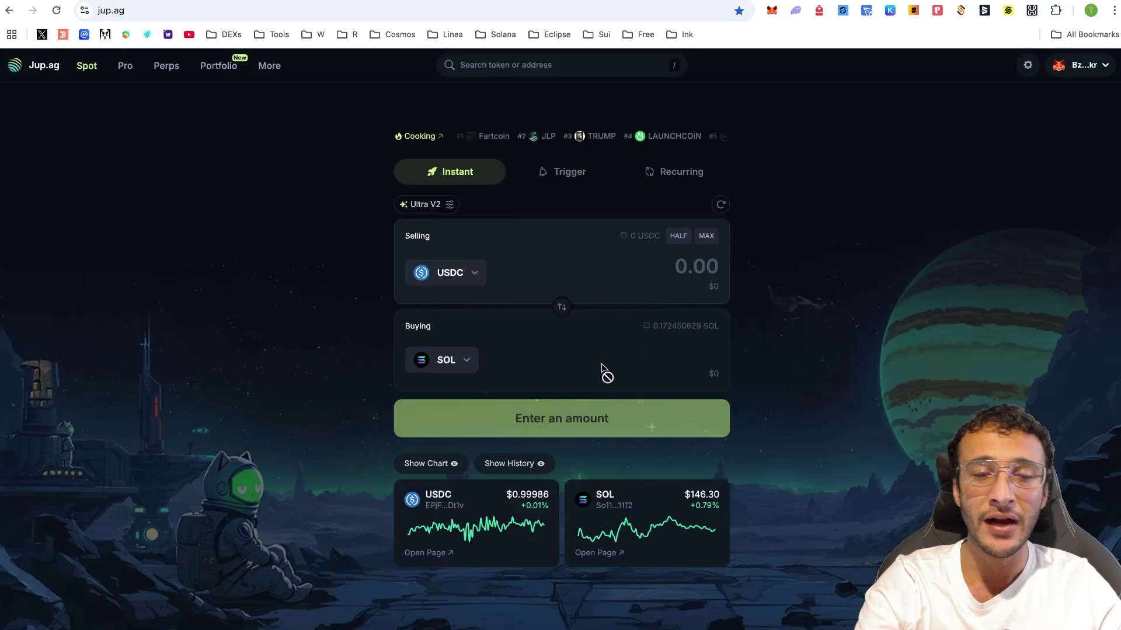
# Swap 0.07 SOL for about 10.25 USDC and approve it in MetaMask.
pyautogui.click(560, 308)
pyautogui.click(693, 270)
pyautogui.write('0')
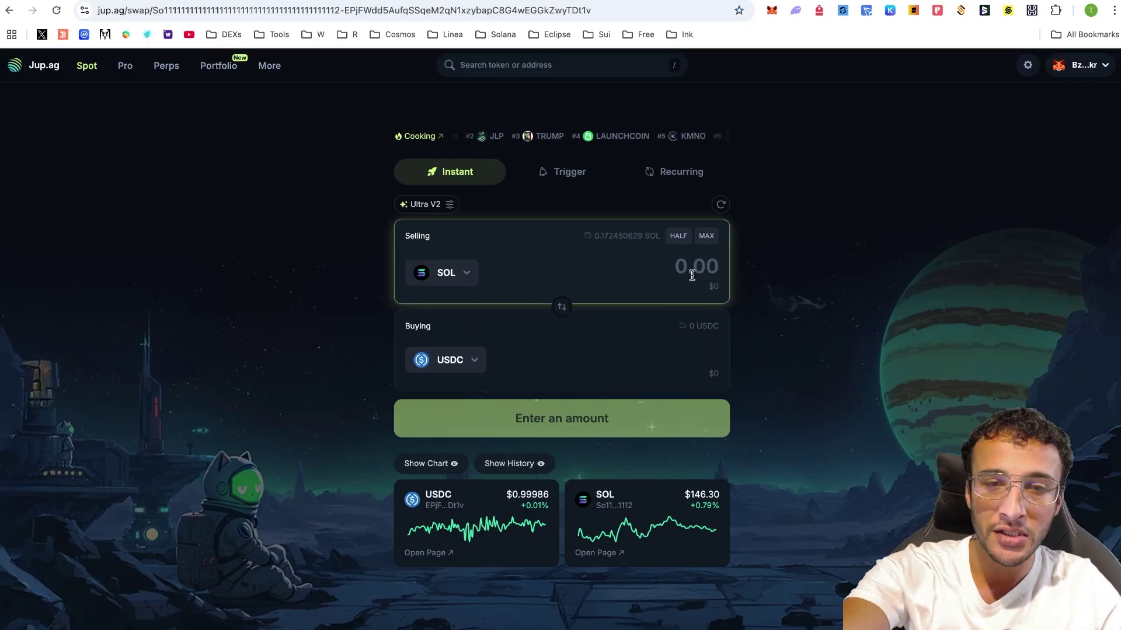
pyautogui.write('.07')
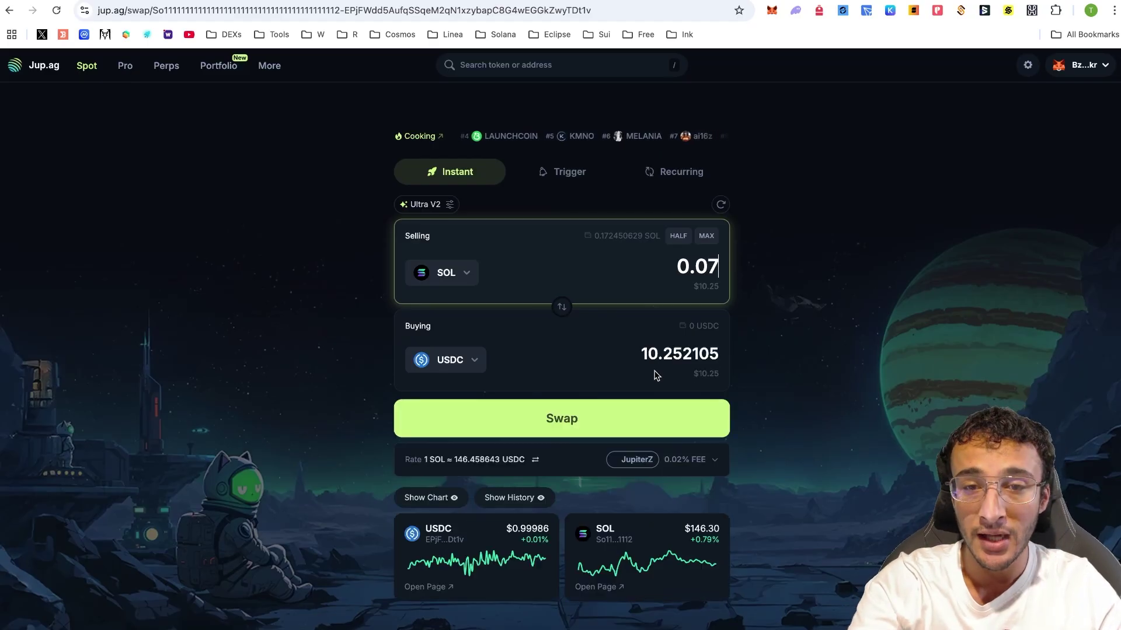
pyautogui.click(630, 418)
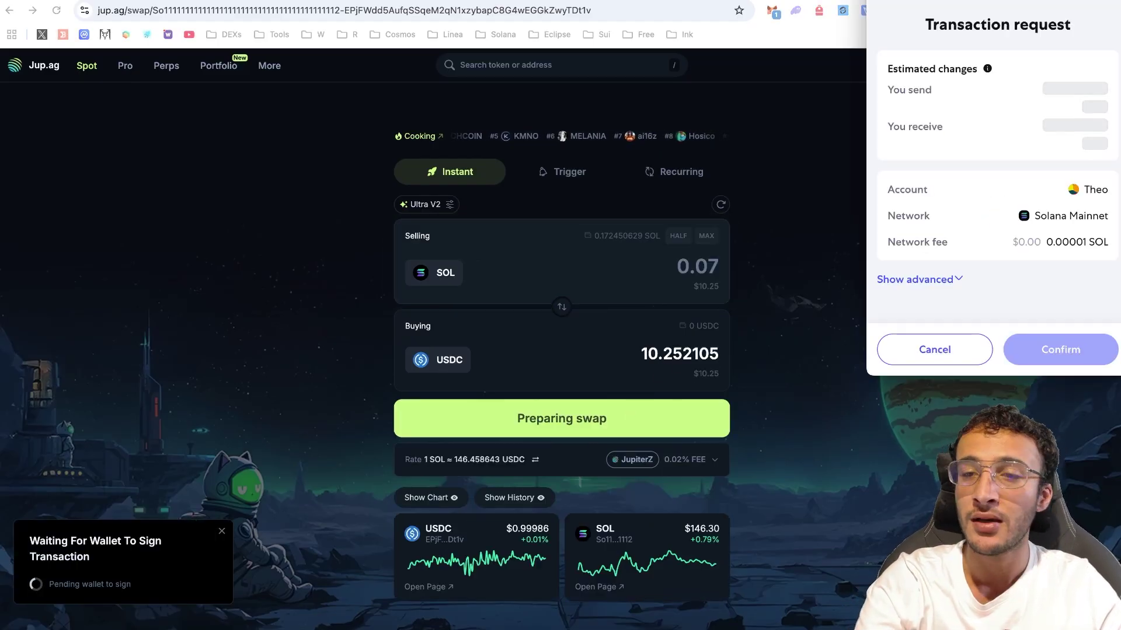
pyautogui.click(1056, 350)
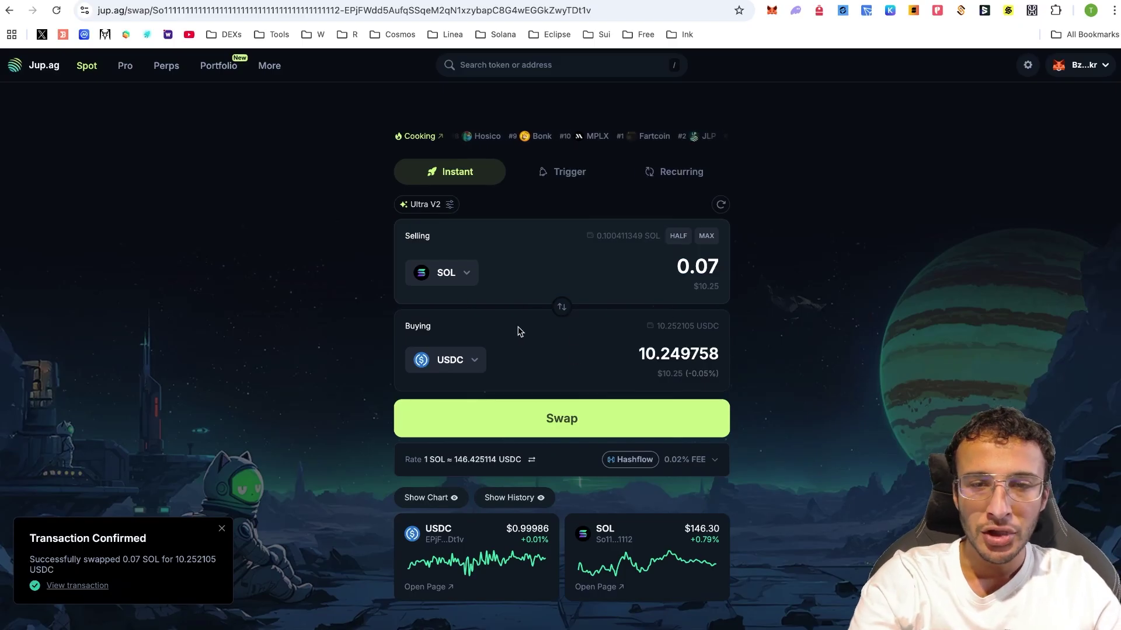
# Swap the entire USDC balance back to SOL and approve it in MetaMask.
pyautogui.click(561, 306)
pyautogui.click(706, 236)
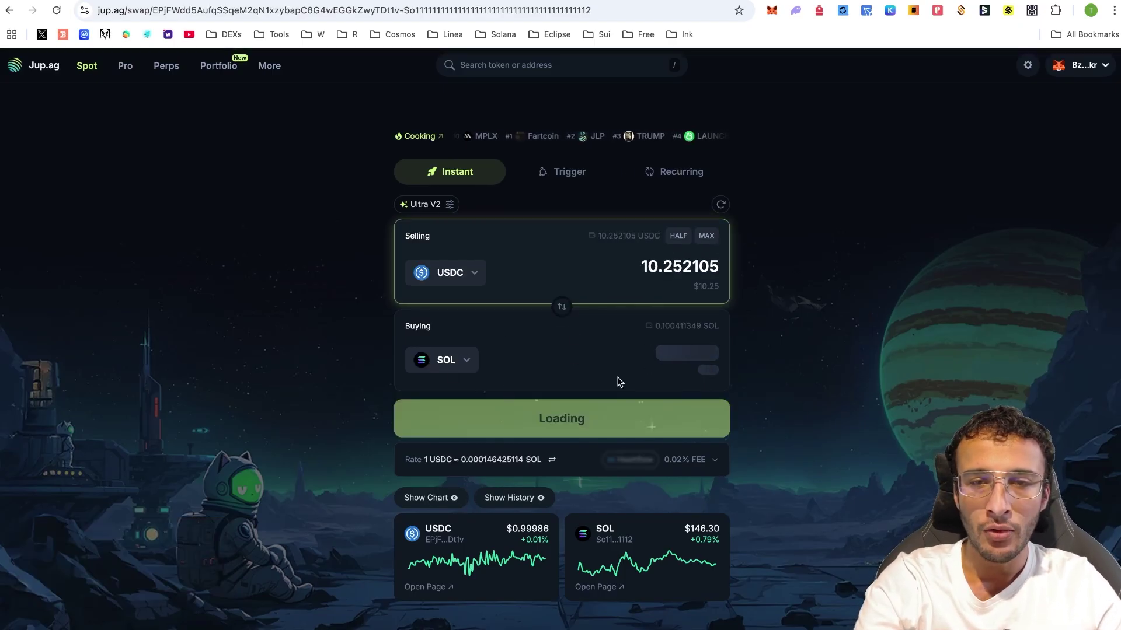
pyautogui.click(593, 425)
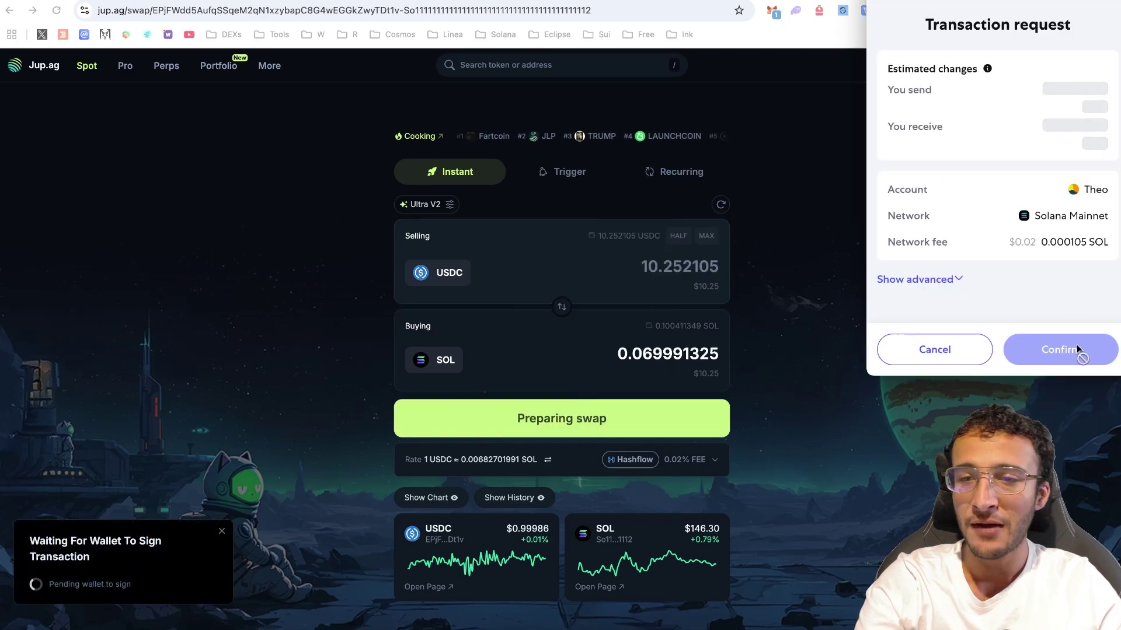
pyautogui.click(1044, 350)
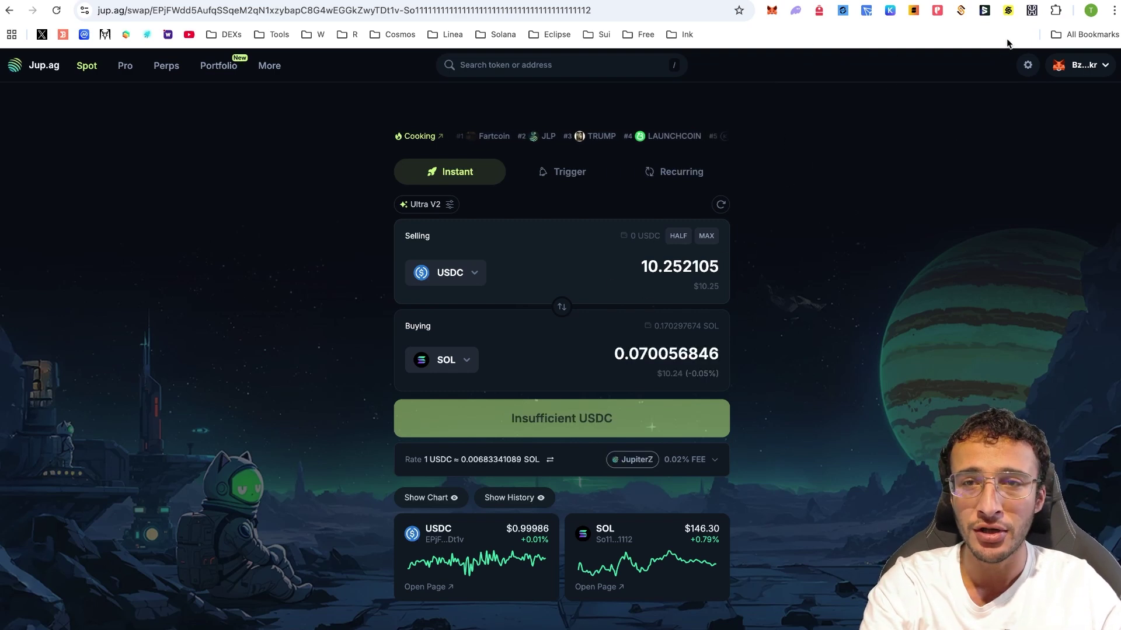
# Cycle through the Fragmetric, Orca, Perena and Meteora tabs, then open Meteora's V2 site.
pyautogui.hotkey('ctrl', 'Tab')
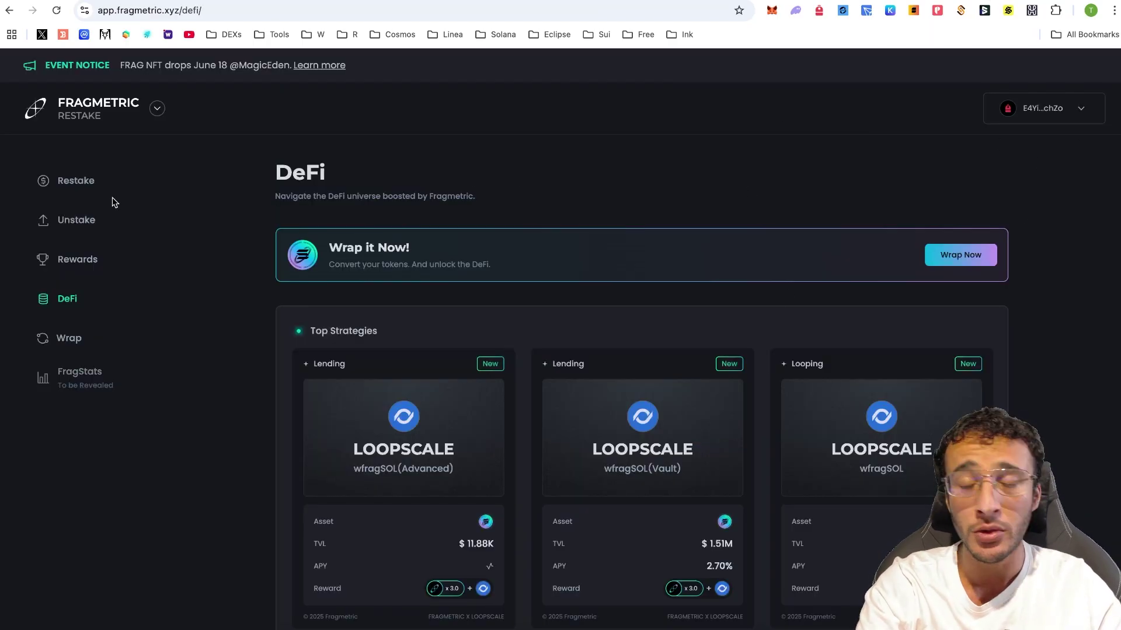
pyautogui.hotkey('ctrl', 'Tab')
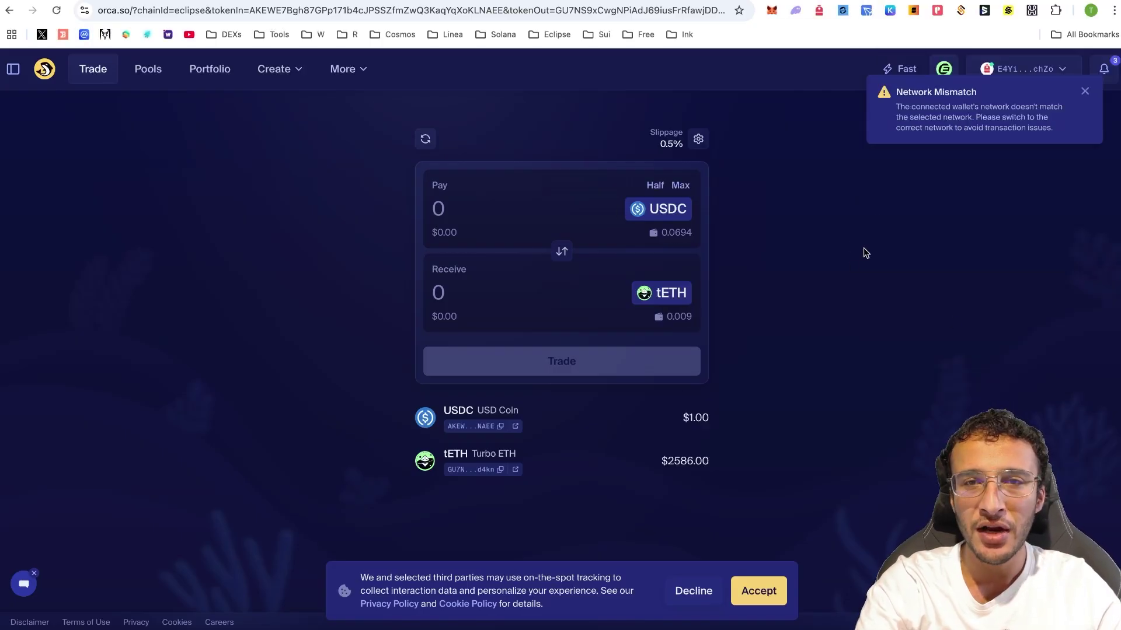
pyautogui.hotkey('ctrl', 'Tab')
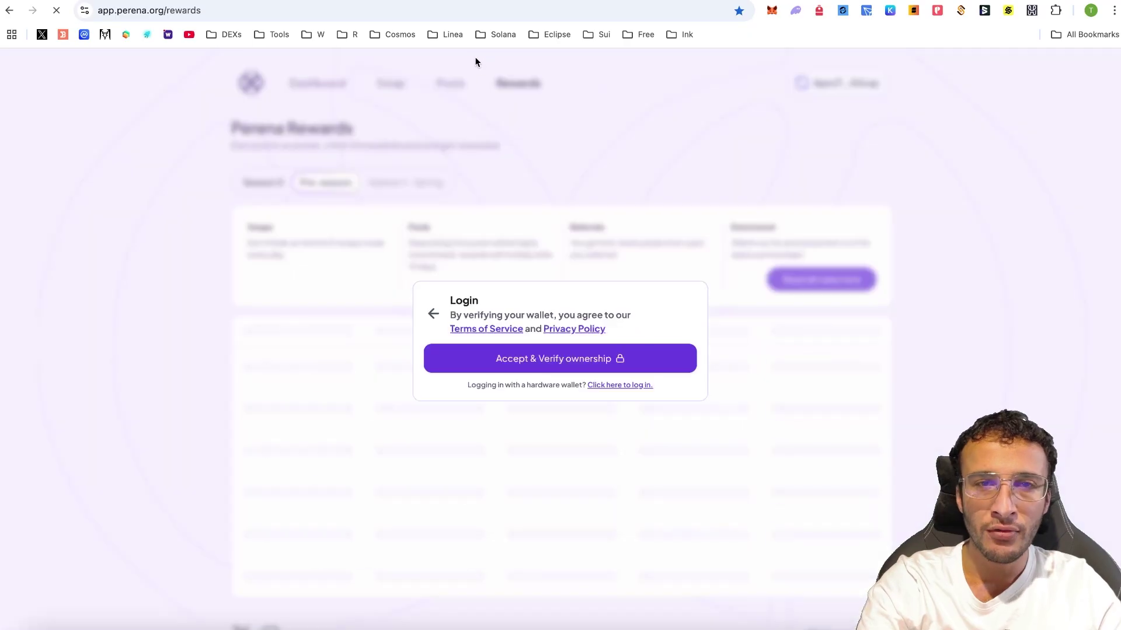
pyautogui.hotkey('ctrl', 'Tab')
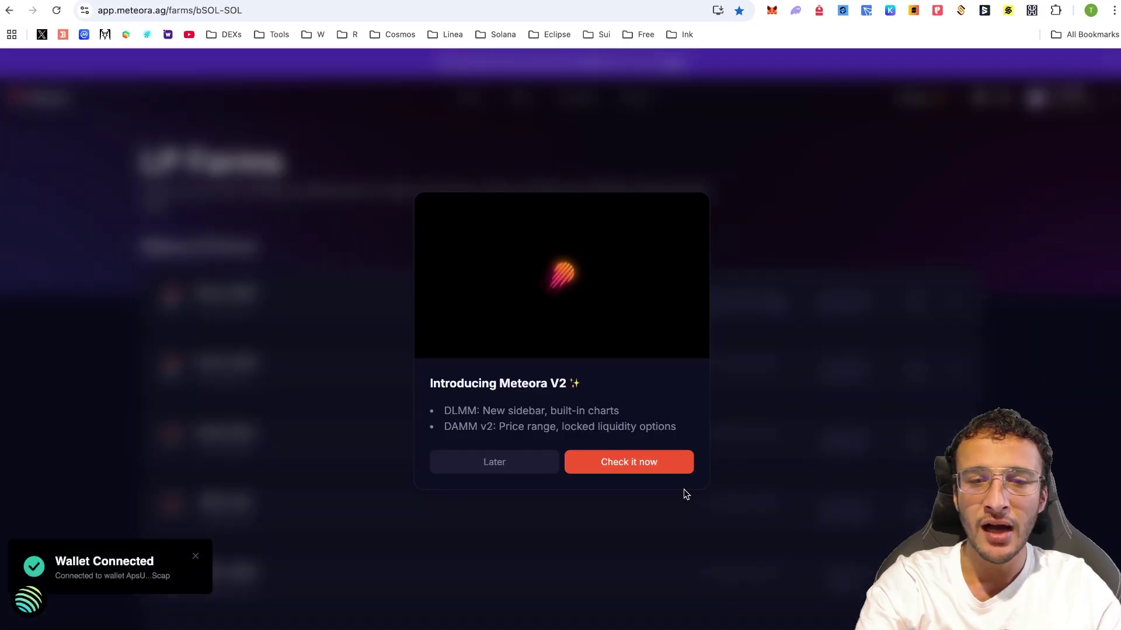
pyautogui.click(654, 469)
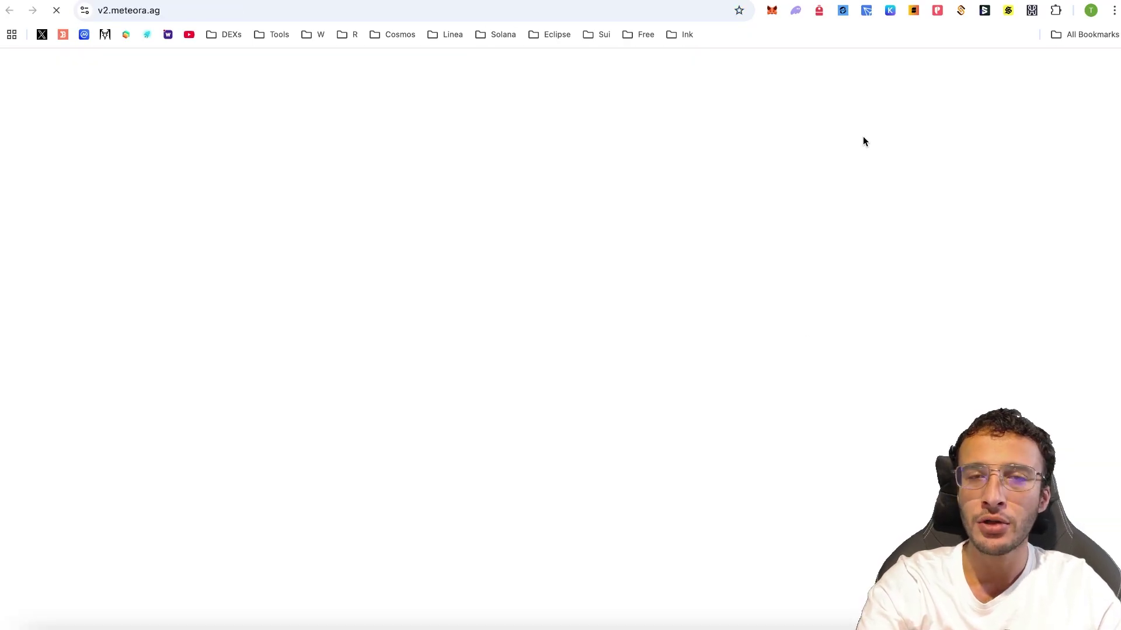